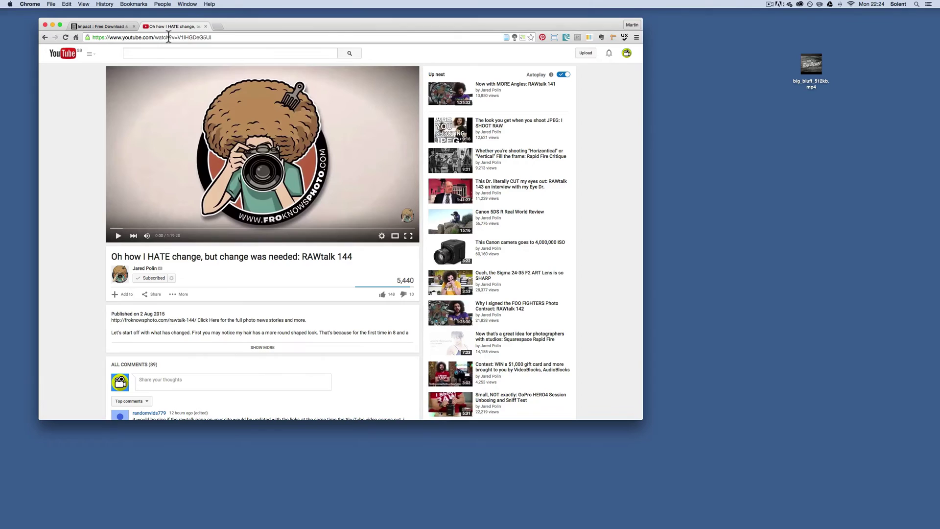
# Go back from the Impact film tab to archive.org's Film Noir collection of 91 films.
pyautogui.click(104, 26)
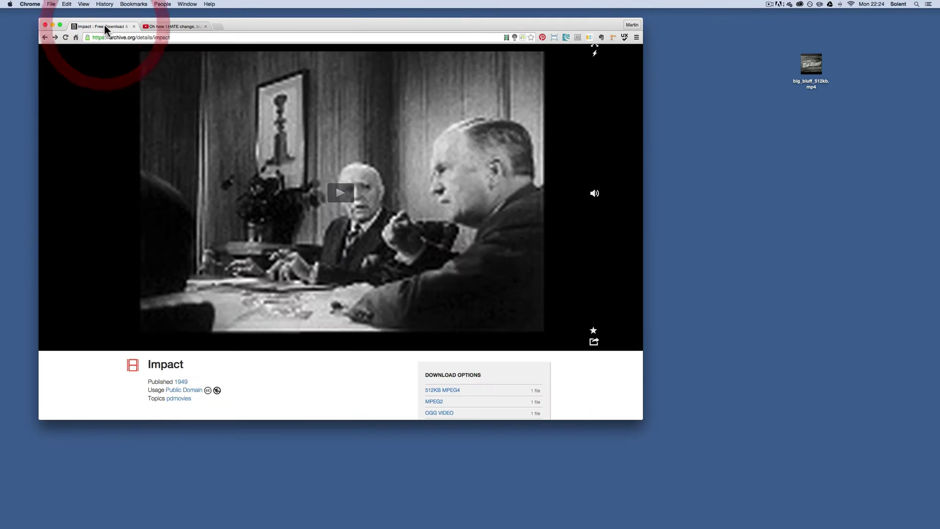
pyautogui.click(44, 38)
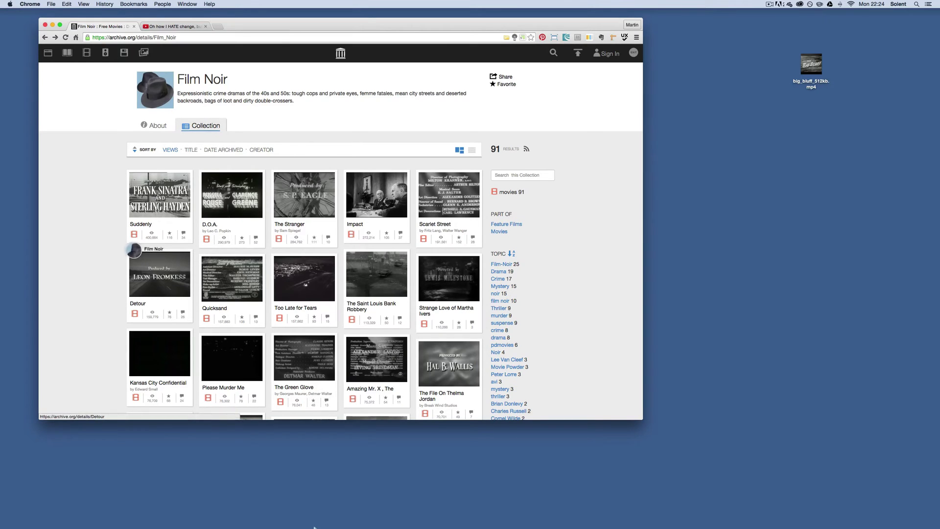
pyautogui.moveTo(316, 527)
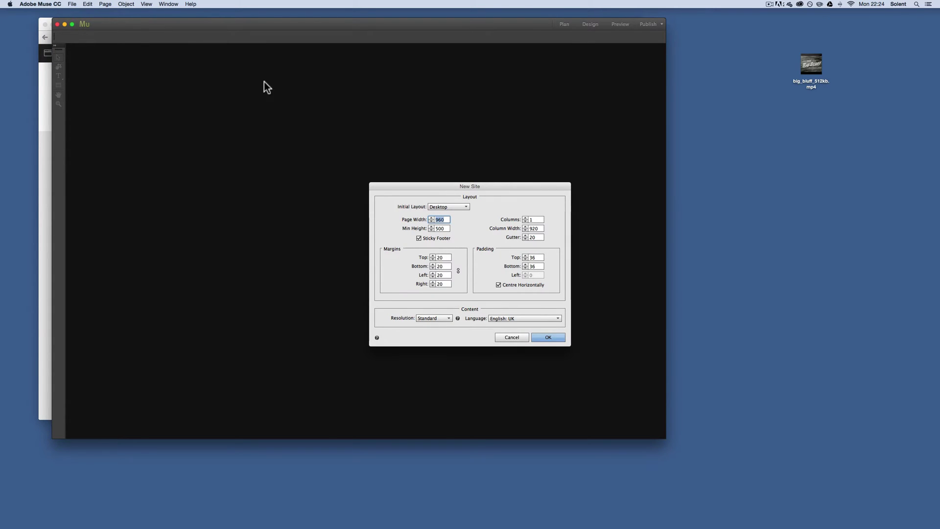
# Create the new site with top and bottom padding 0 and the Desktop initial layout.
pyautogui.click(511, 259)
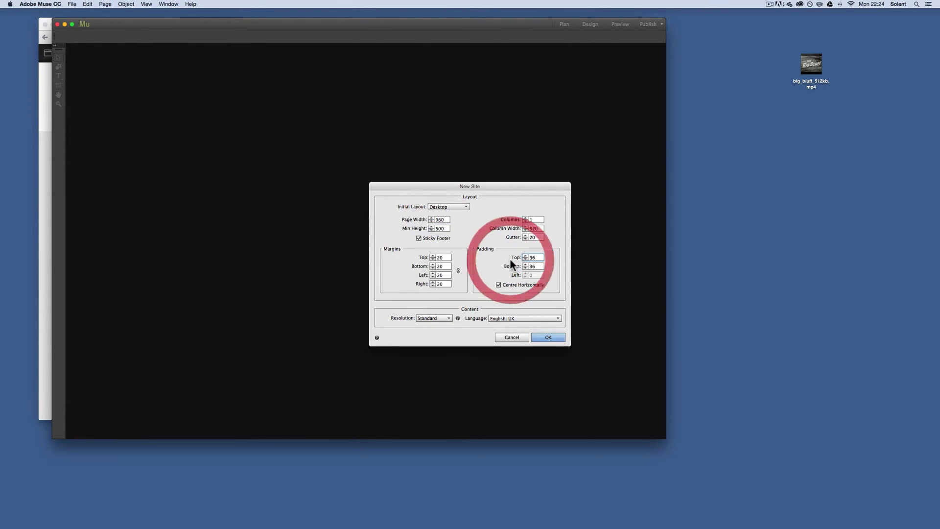
pyautogui.click(528, 257)
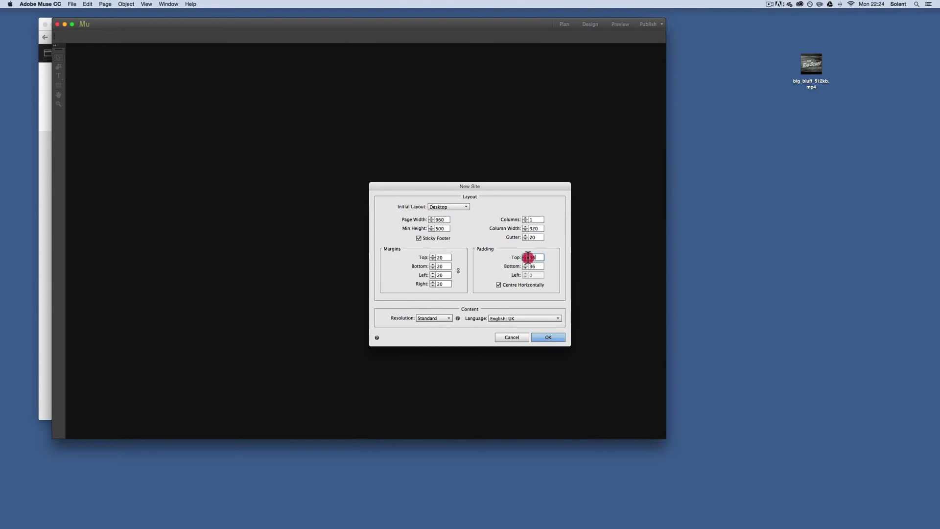
pyautogui.write('0')
pyautogui.click(515, 266)
pyautogui.write('0')
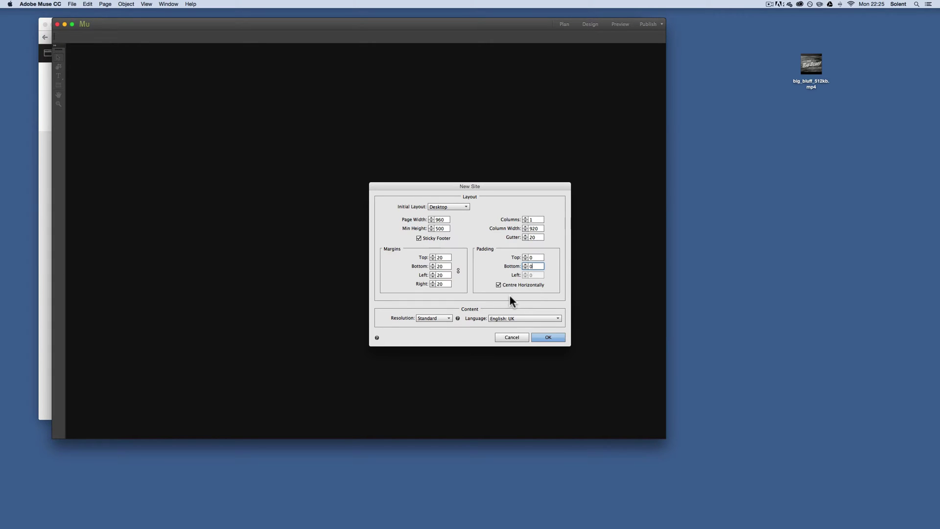
pyautogui.click(446, 206)
pyautogui.click(447, 213)
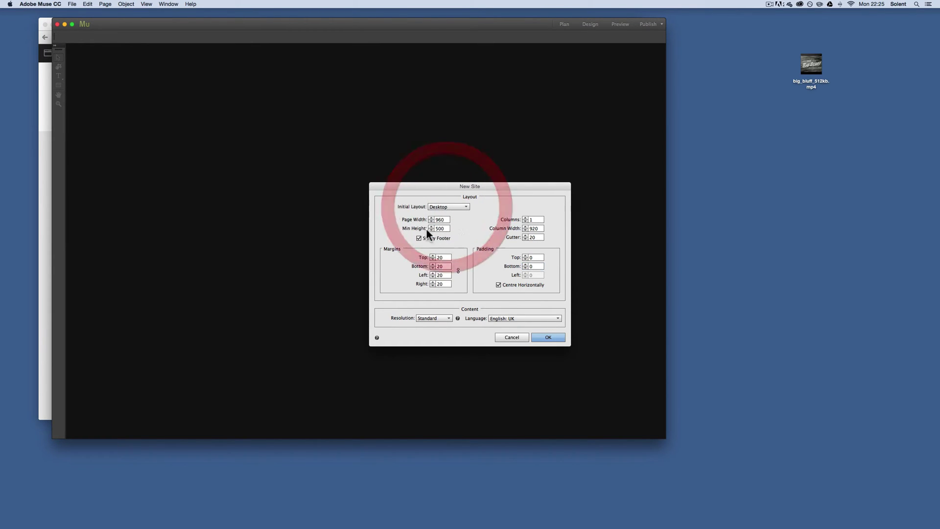
pyautogui.click(548, 338)
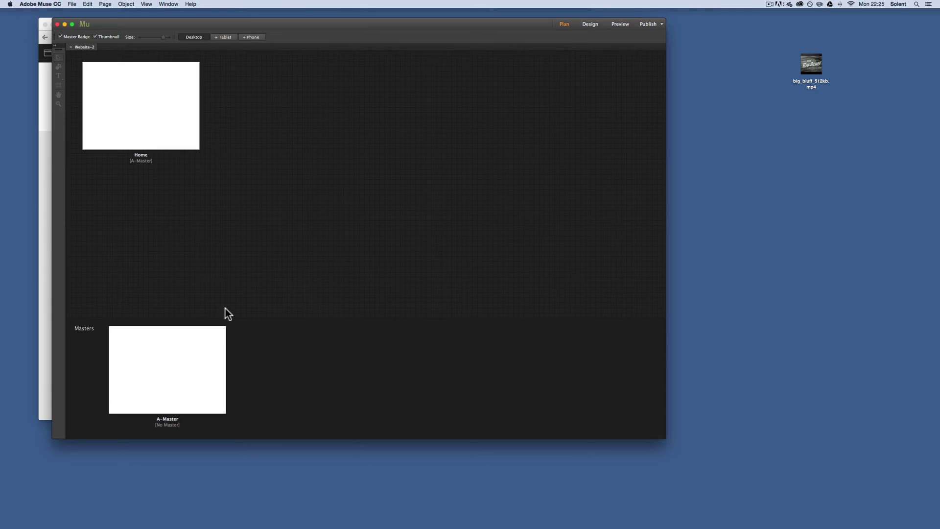
# On A-Master, draw a full-width rectangle across the top filled with F15A24.
pyautogui.doubleClick(177, 384)
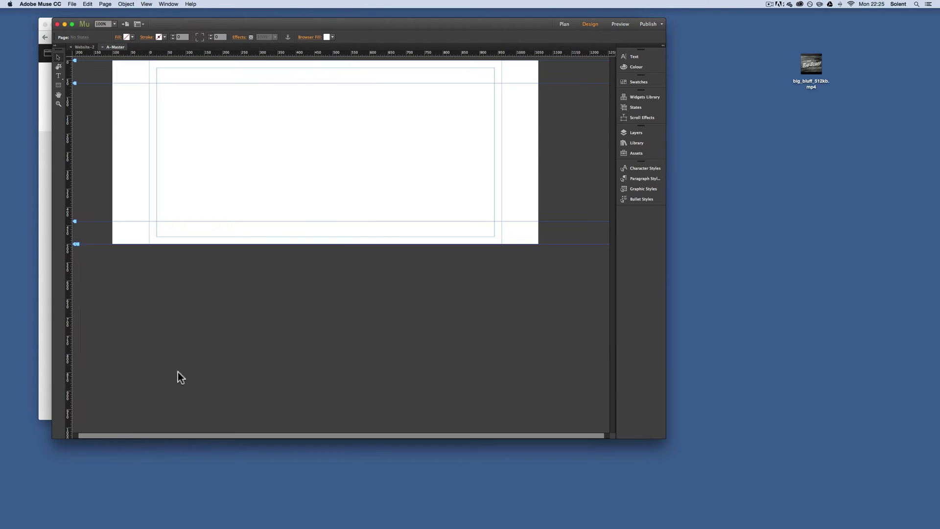
pyautogui.click(59, 84)
pyautogui.moveTo(112, 60); pyautogui.dragTo(539, 95)
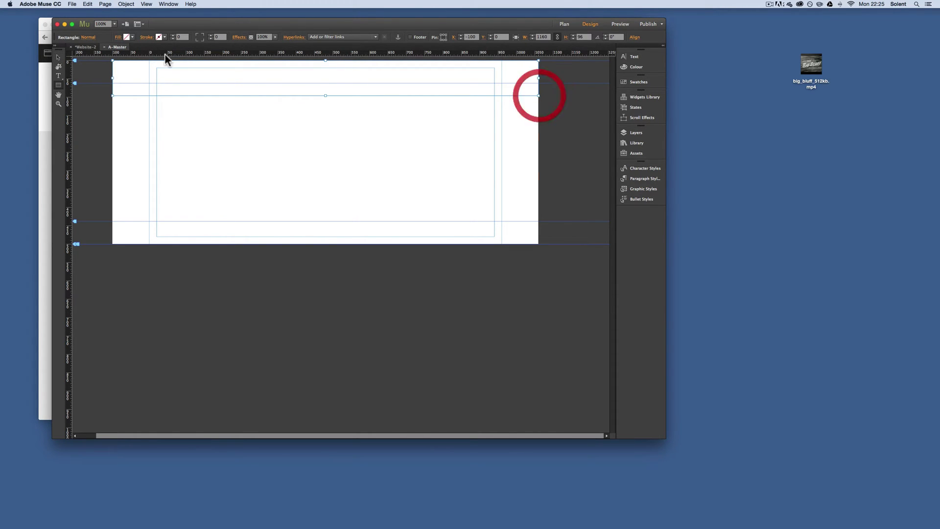
pyautogui.click(127, 37)
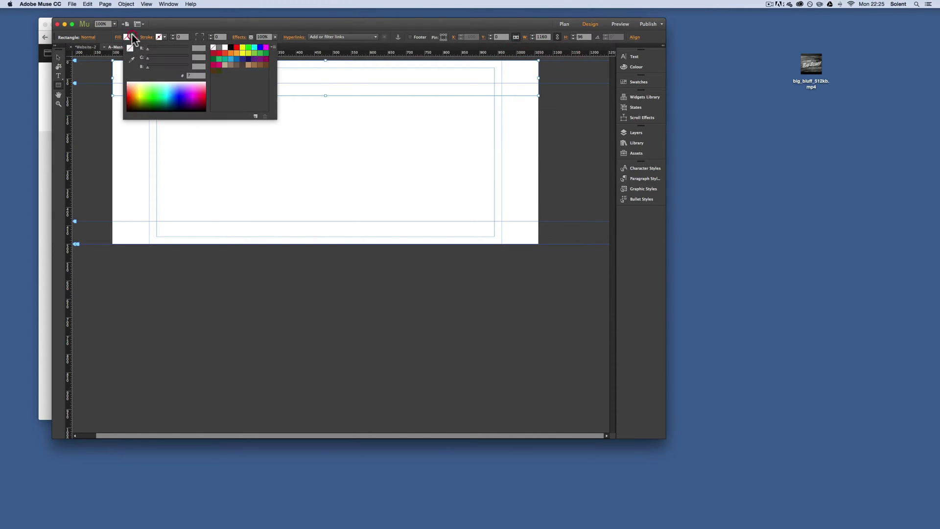
pyautogui.click(224, 53)
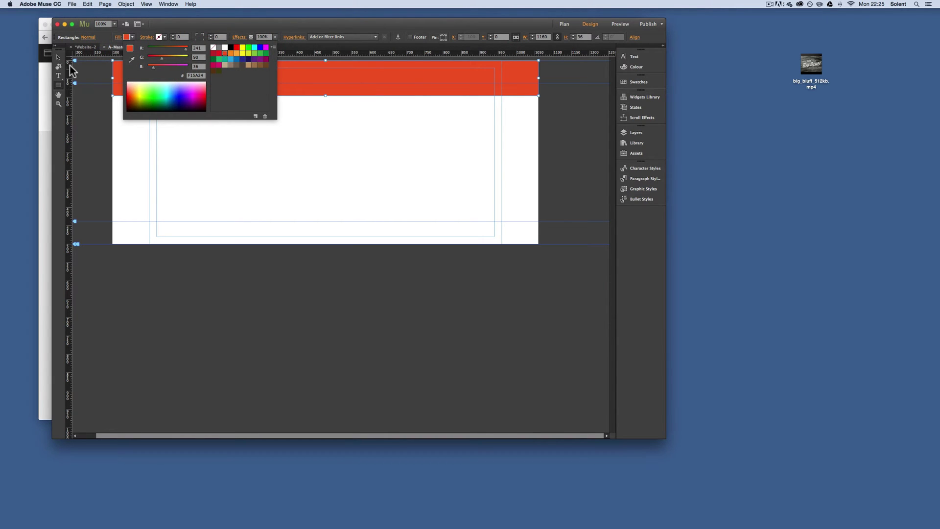
pyautogui.click(54, 61)
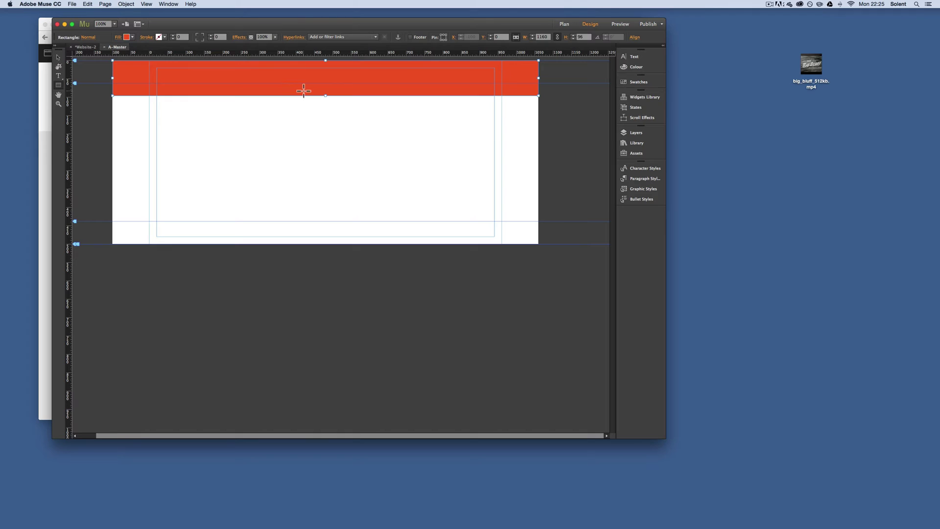
pyautogui.click(57, 58)
# Open the Home page from Plan view to check the inherited header bar.
pyautogui.click(561, 25)
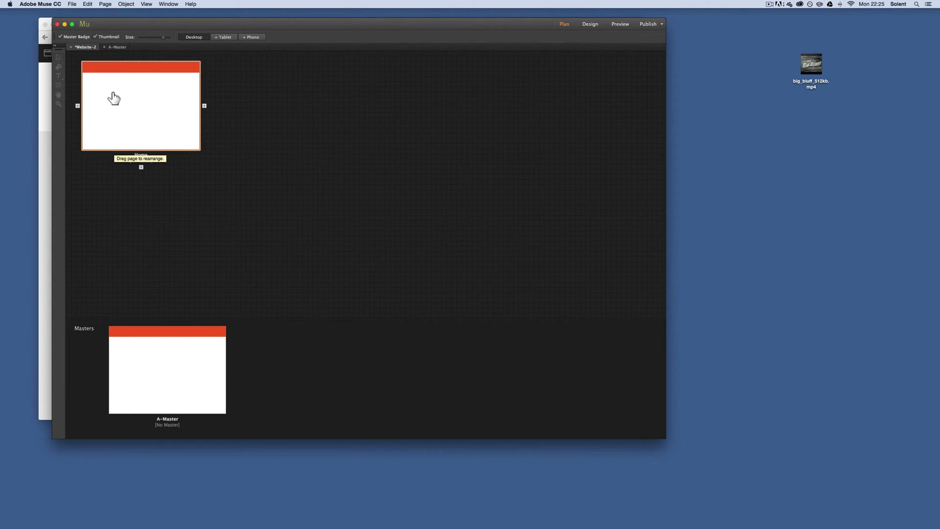
pyautogui.doubleClick(155, 120)
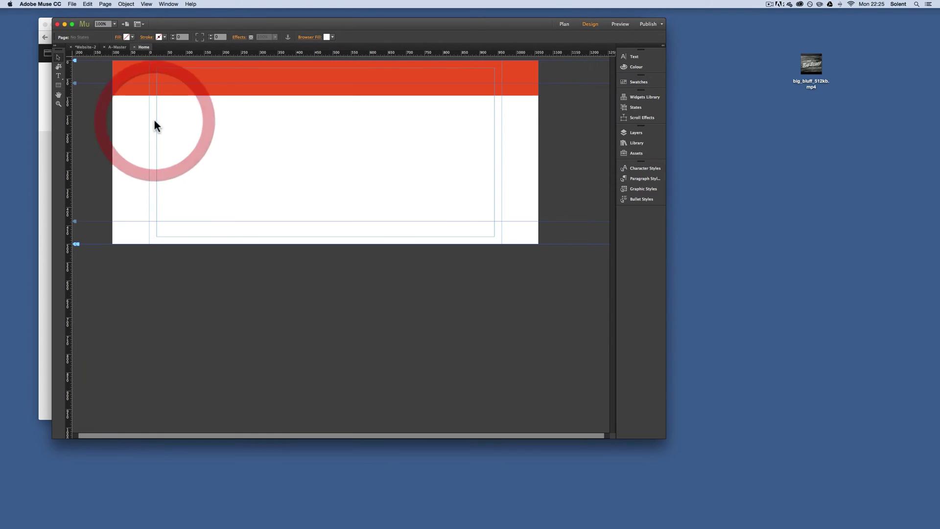
pyautogui.click(244, 86)
pyautogui.click(252, 132)
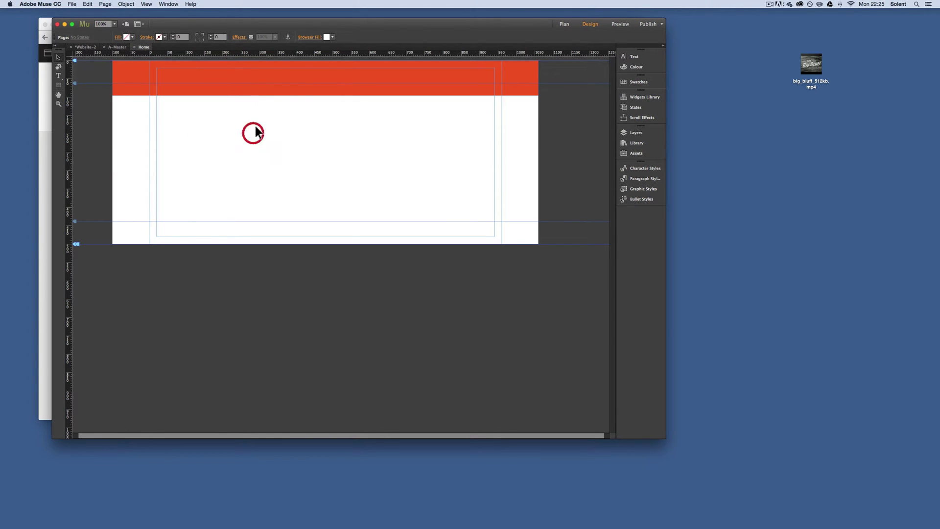
pyautogui.click(256, 100)
pyautogui.click(257, 125)
# Reopen A-Master and drag the header's bottom edge up to height 85.
pyautogui.click(118, 46)
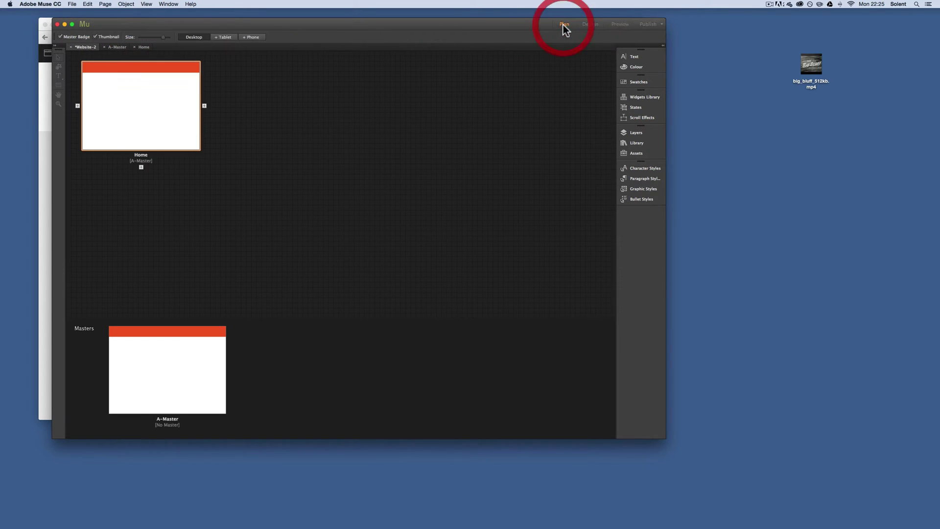
pyautogui.click(564, 25)
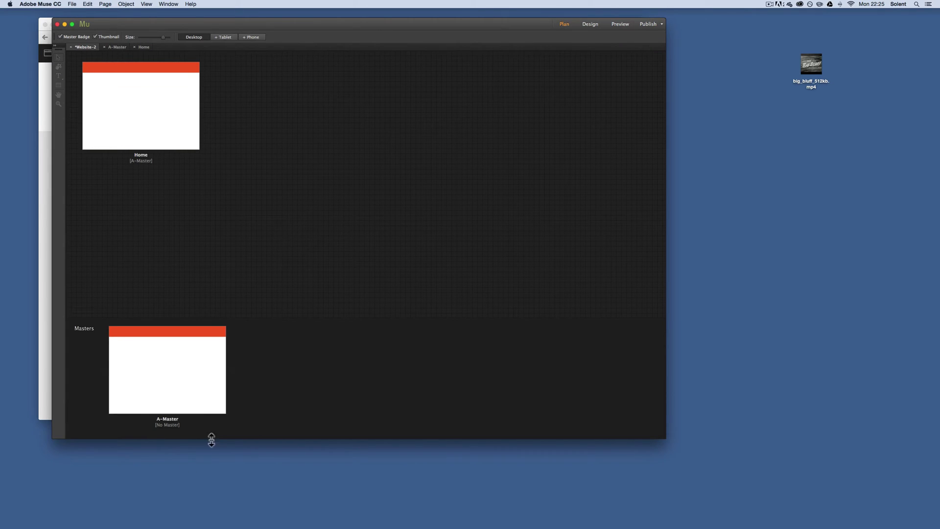
pyautogui.doubleClick(188, 388)
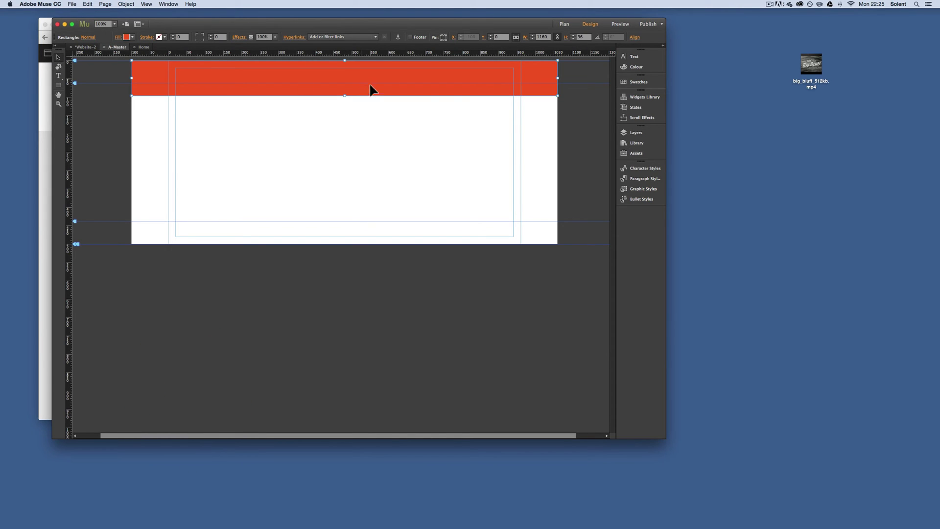
pyautogui.moveTo(345, 96)
pyautogui.mouseDown()
pyautogui.moveTo(348, 112)
pyautogui.moveTo(351, 83)
pyautogui.mouseUp()
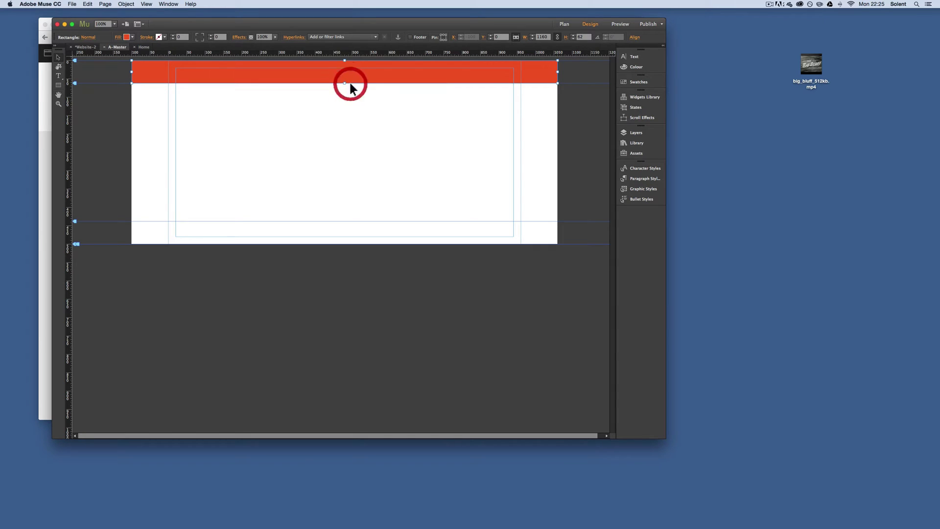
# Compare Home with A-Master, then open the Home page from Plan view.
pyautogui.click(144, 47)
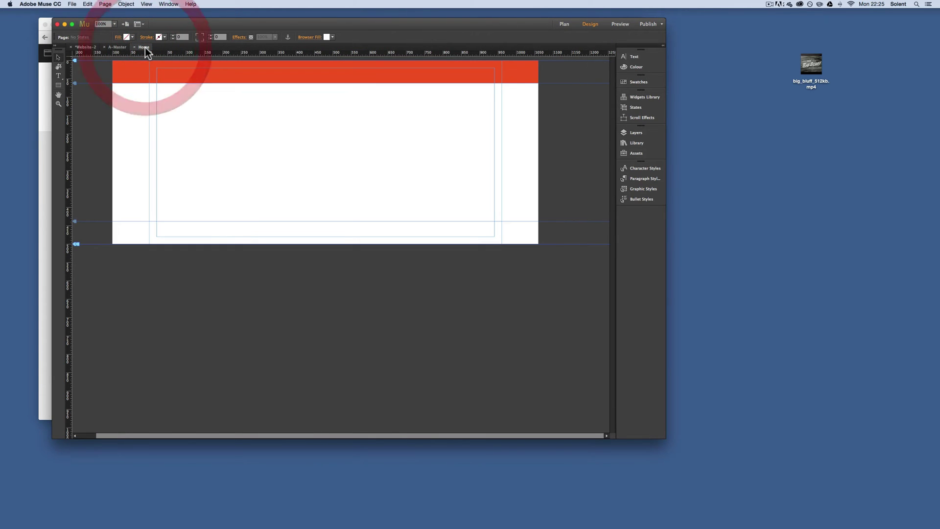
pyautogui.click(113, 47)
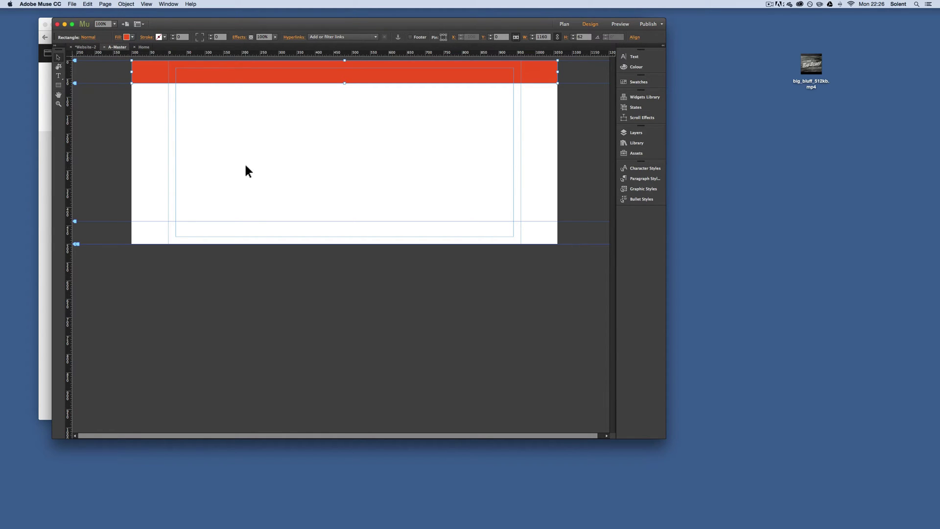
pyautogui.click(143, 47)
pyautogui.click(564, 25)
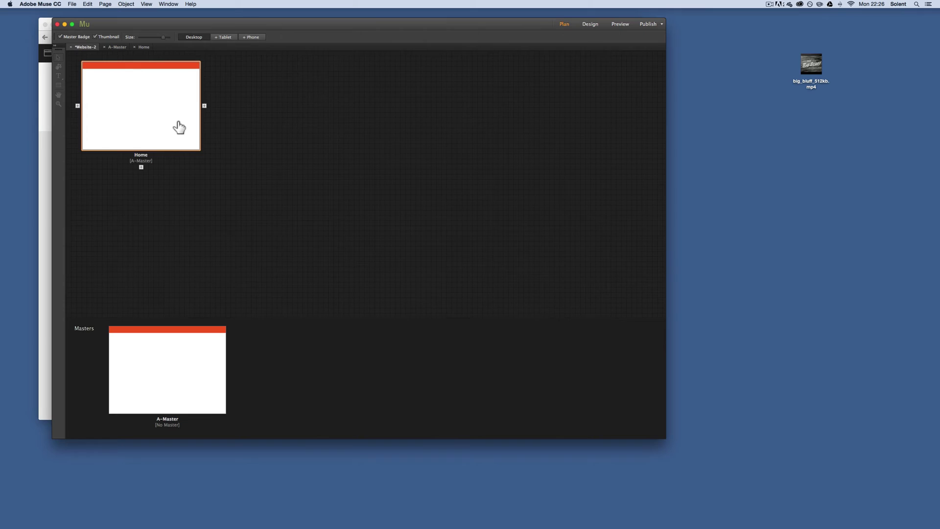
pyautogui.doubleClick(179, 127)
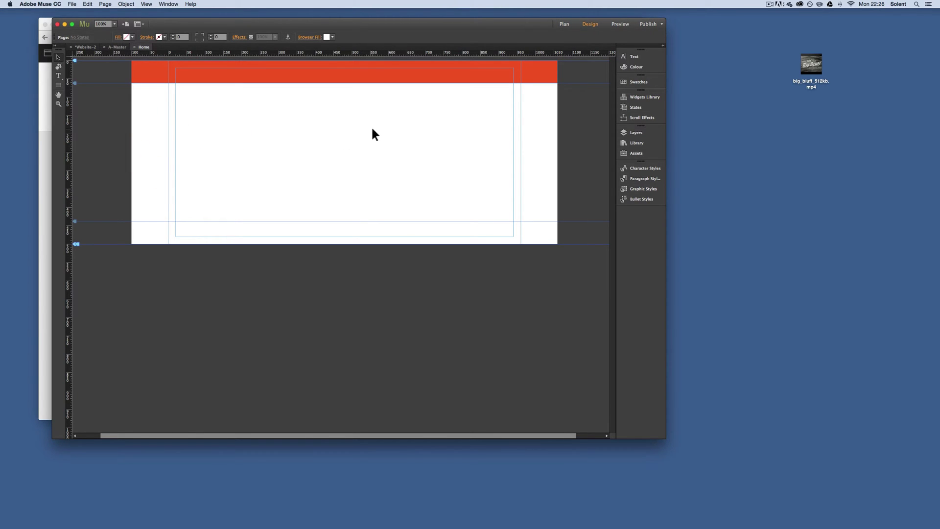
# In the RAWtalk 144 video's Share > Embed panel, keep 560 × 315 and copy the iframe code.
pyautogui.click(43, 191)
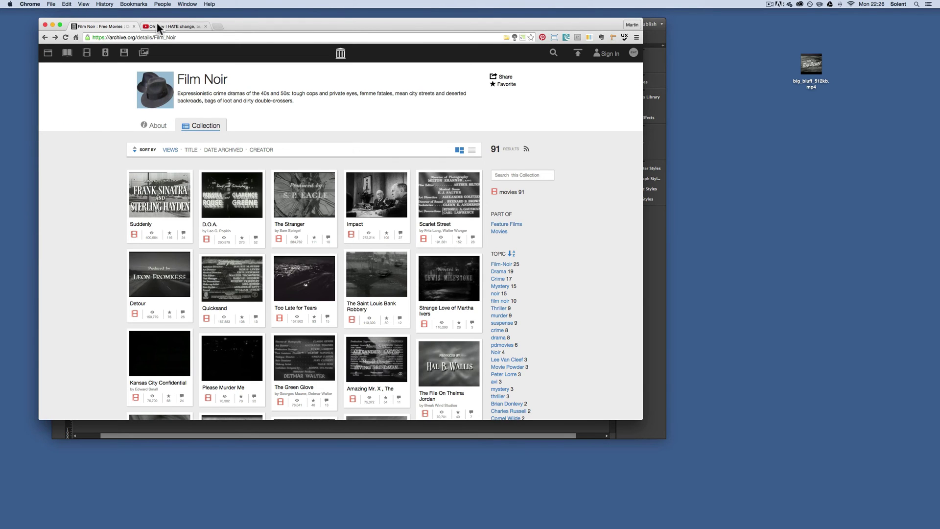
pyautogui.click(156, 23)
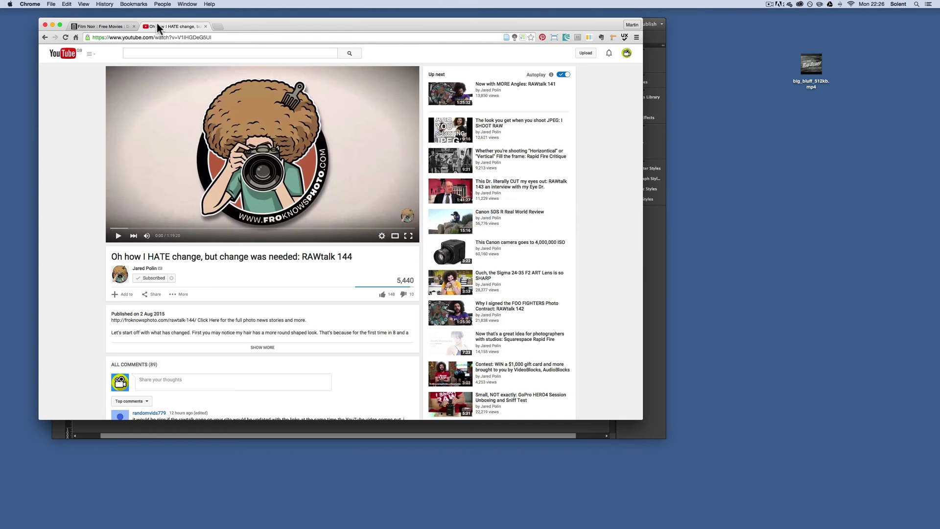
pyautogui.click(148, 295)
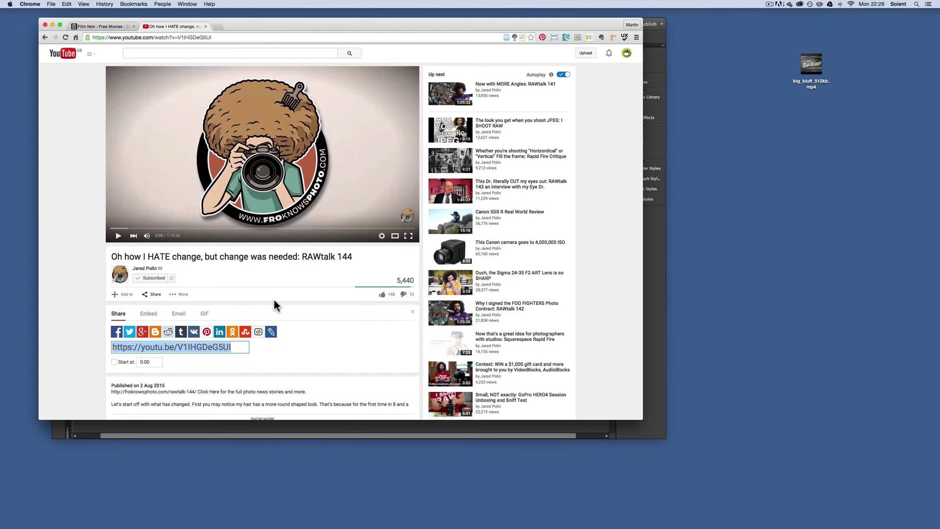
pyautogui.scroll(-3, 274, 304)
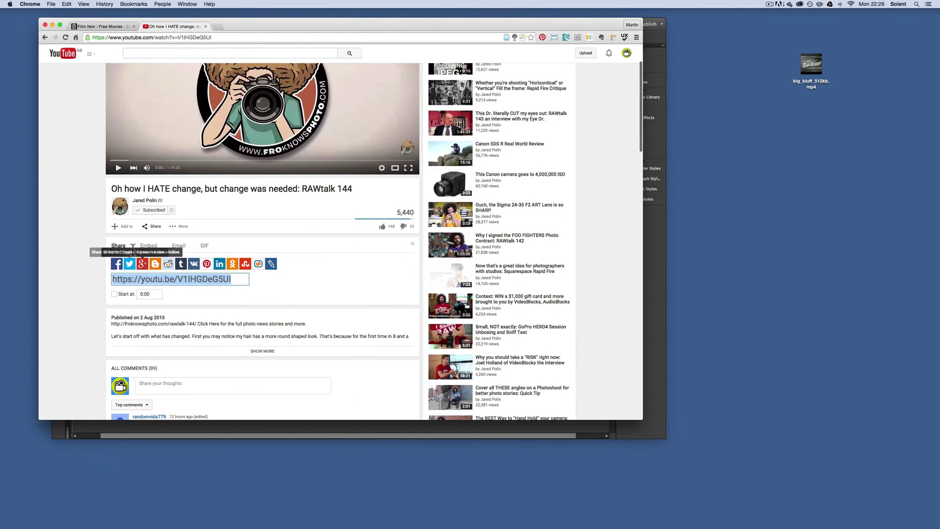
pyautogui.click(150, 249)
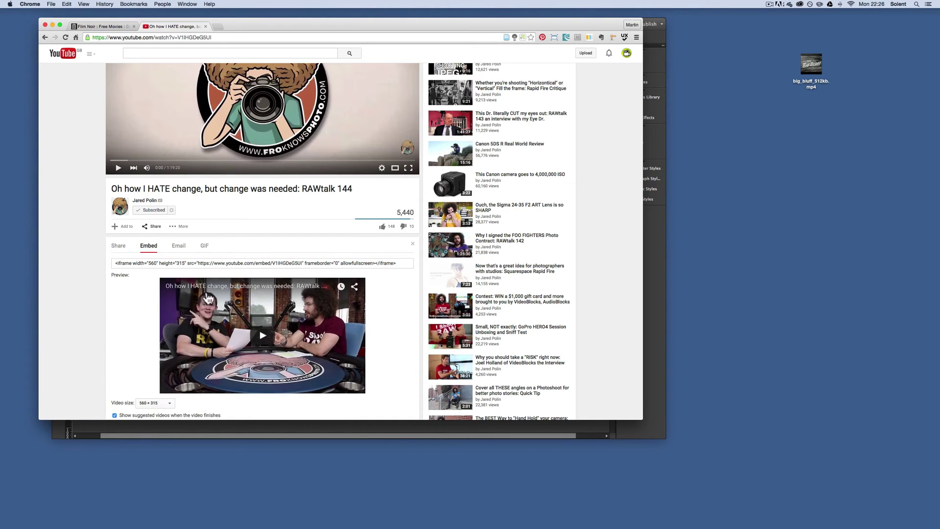
pyautogui.scroll(-4, 174, 316)
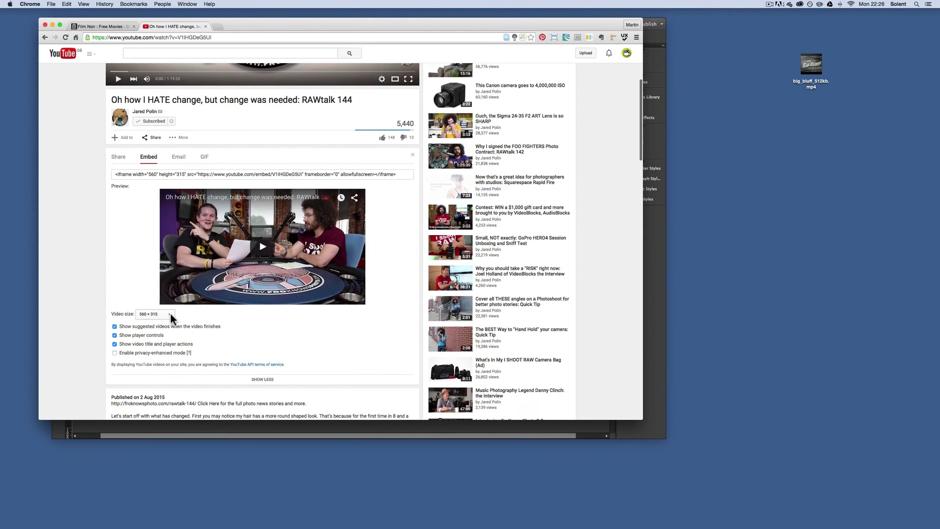
pyautogui.click(168, 314)
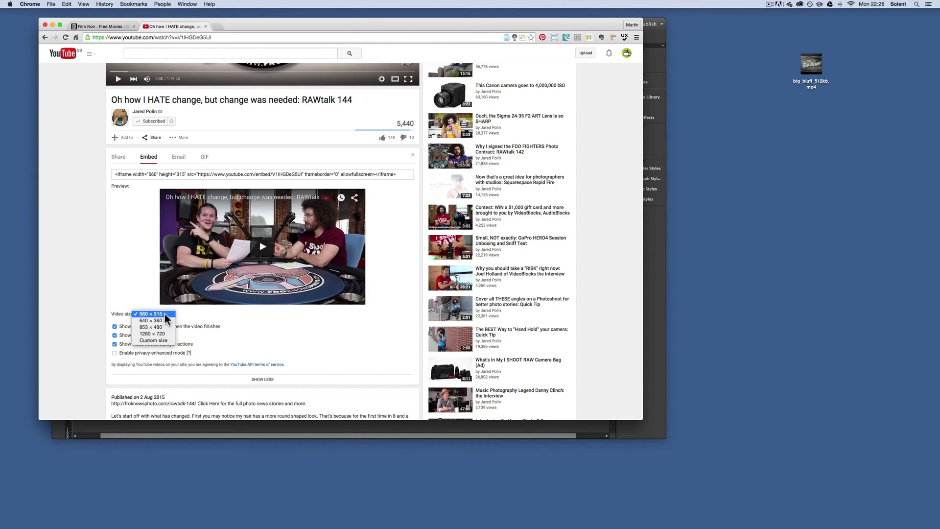
pyautogui.click(165, 315)
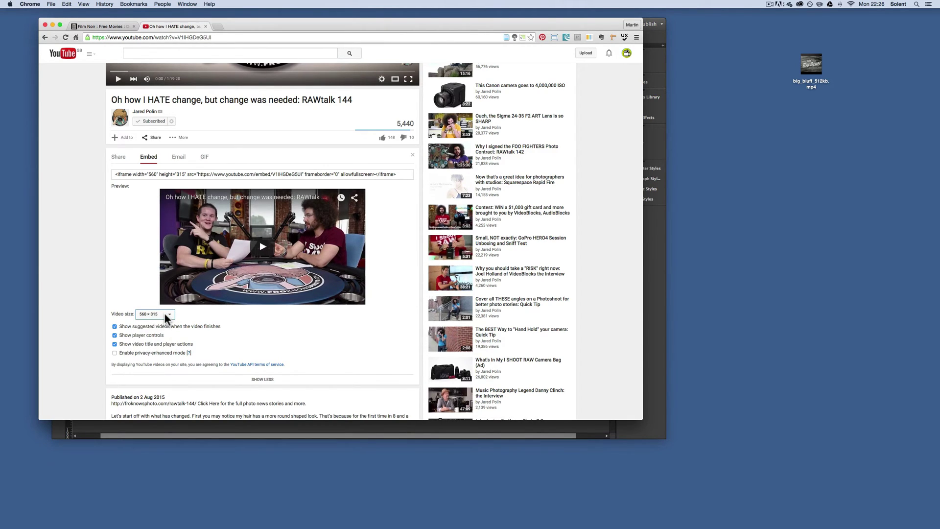
pyautogui.click(270, 175)
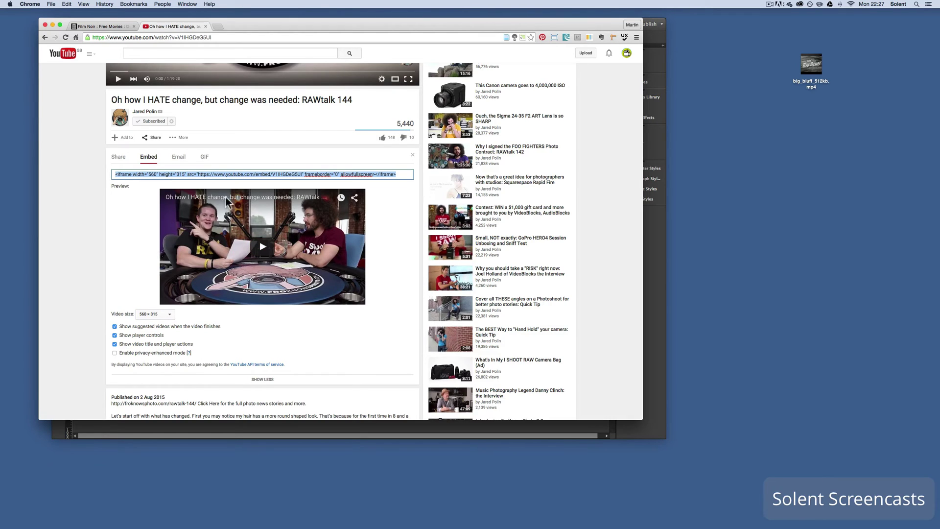
pyautogui.click(84, 153)
# Paste the YouTube embed on Home and move it to the right, just under the header.
pyautogui.click(152, 431)
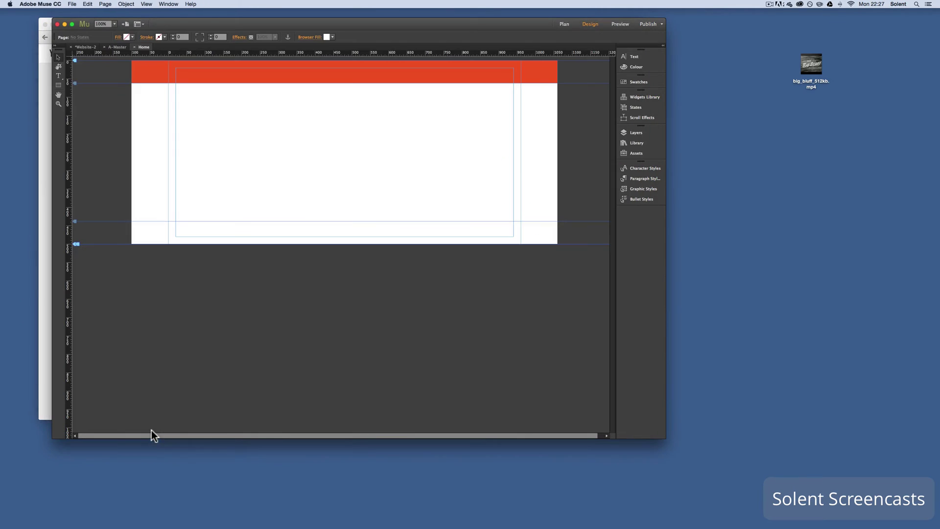
pyautogui.click(87, 4)
pyautogui.click(101, 74)
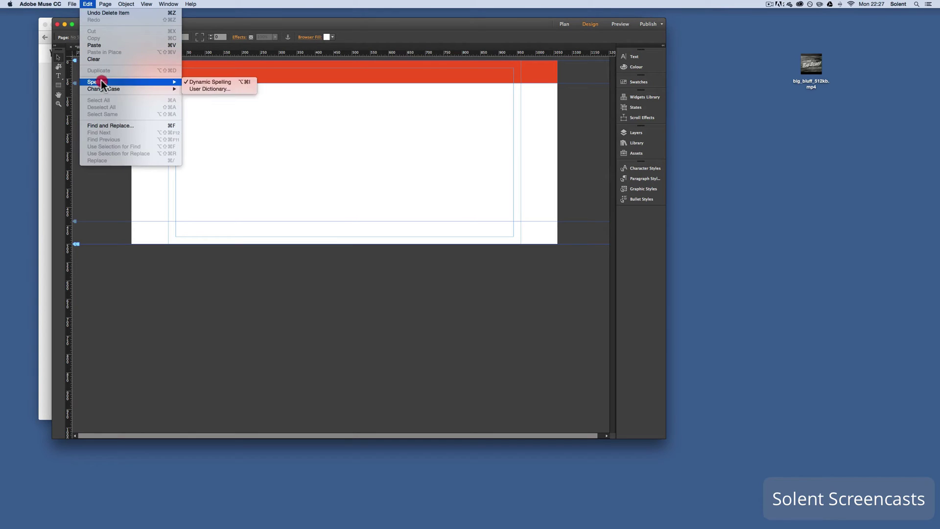
pyautogui.click(105, 45)
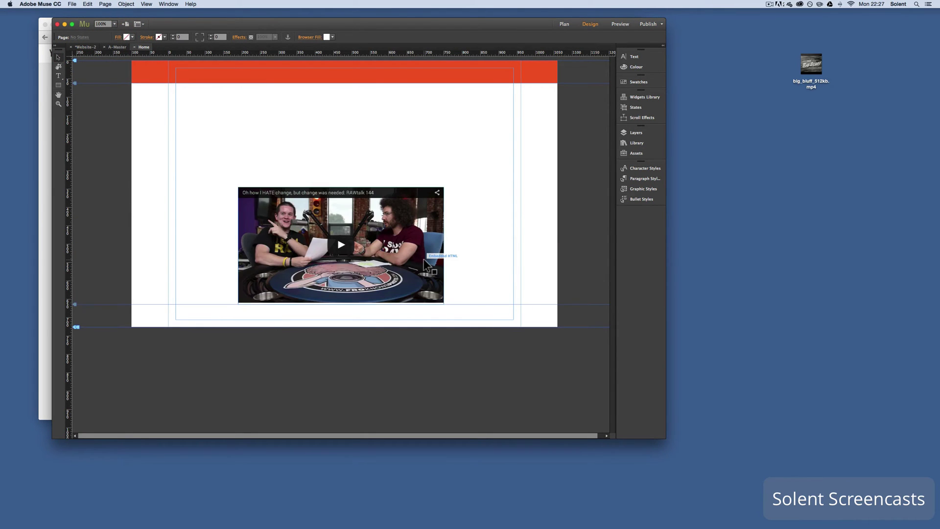
pyautogui.moveTo(457, 210); pyautogui.dragTo(493, 171)
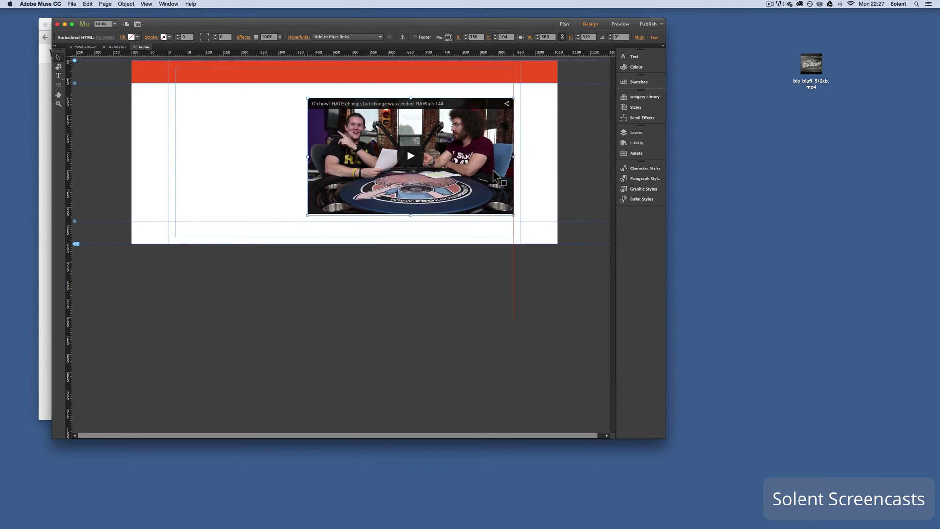
pyautogui.click(58, 85)
# Draw a yellow-orange box left of the video with a text frame reading 'regeghreghe'.
pyautogui.moveTo(176, 98); pyautogui.dragTo(287, 203)
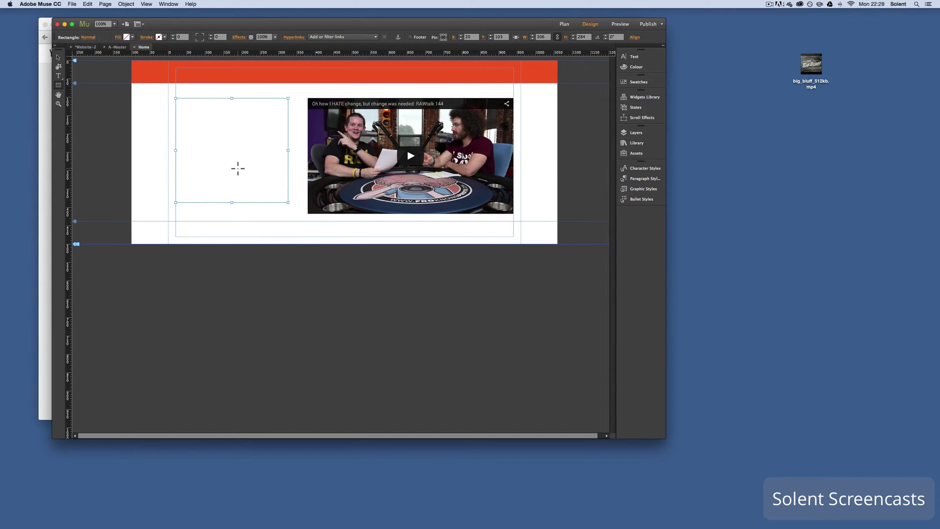
pyautogui.click(59, 76)
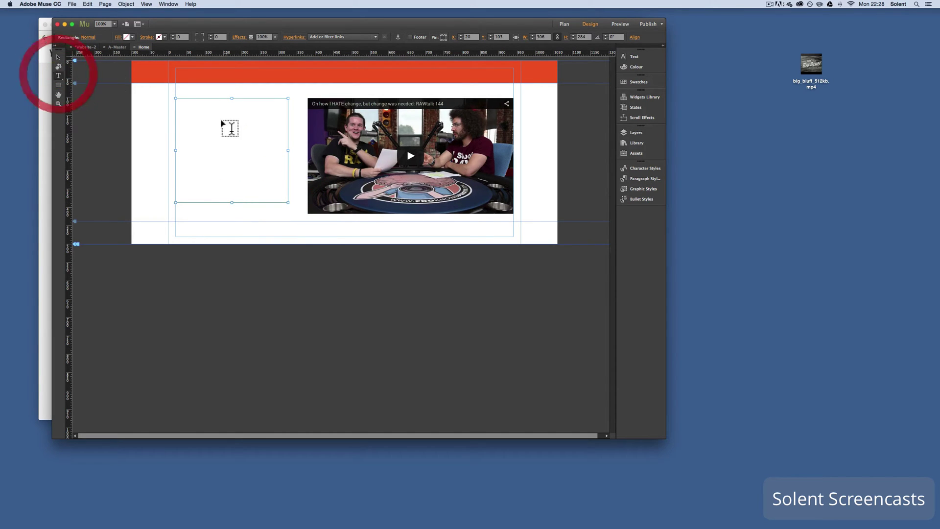
pyautogui.click(131, 38)
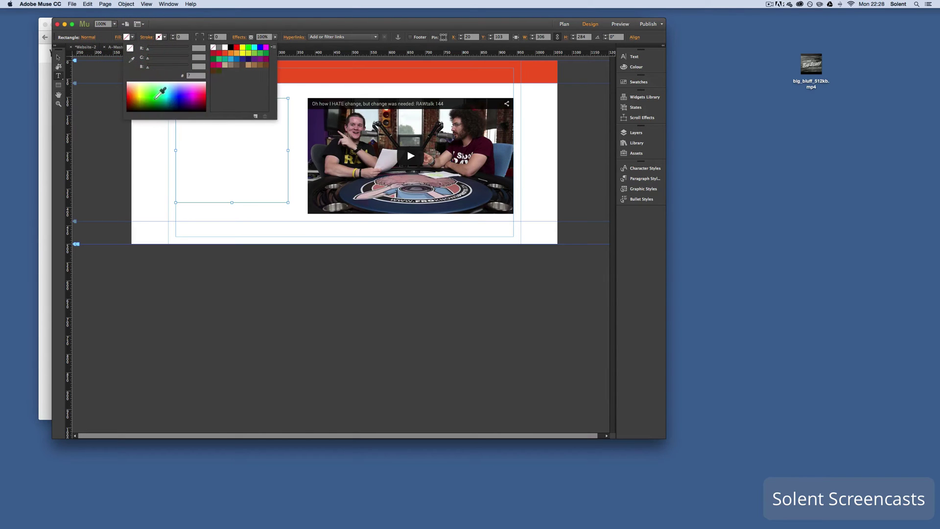
pyautogui.click(138, 95)
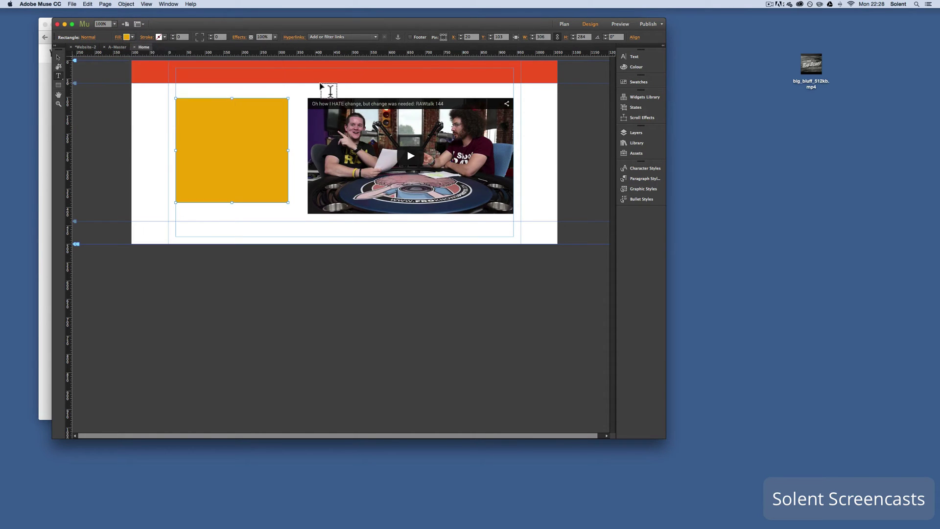
pyautogui.click(59, 76)
pyautogui.moveTo(188, 108); pyautogui.dragTo(280, 172)
pyautogui.write('regeghregherq')
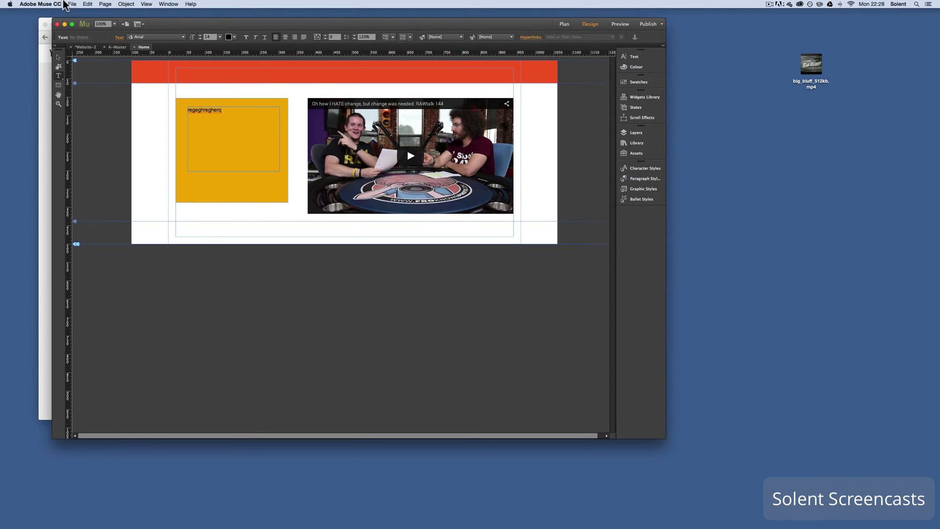
# Preview the Home page in the browser and play the embedded RAWtalk video.
pyautogui.click(71, 4)
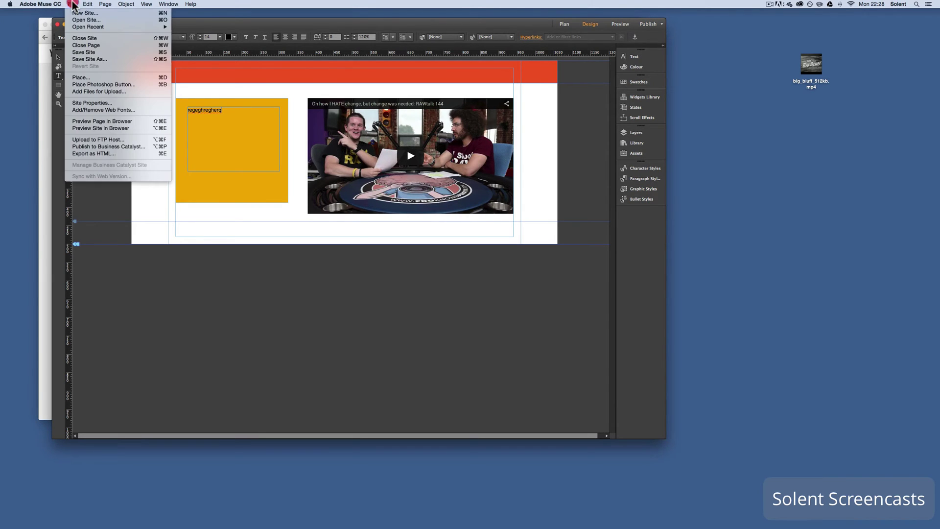
pyautogui.click(102, 121)
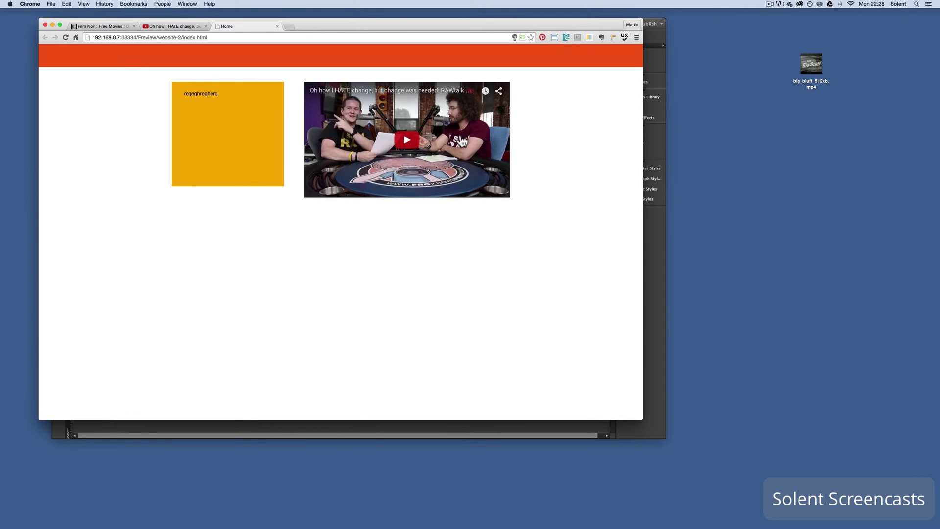
pyautogui.click(408, 141)
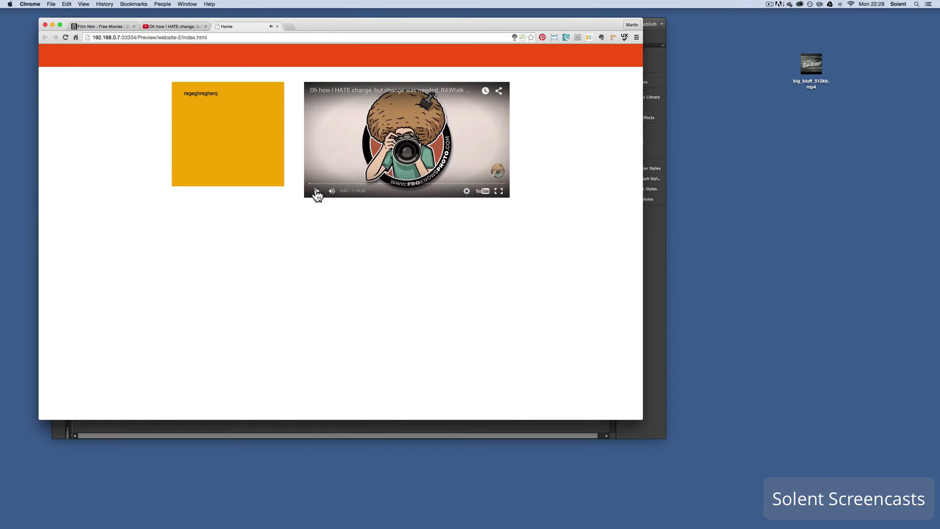
# Close the preview, open Impact from the Film Noir collection, and grab its iframe embed code.
pyautogui.click(277, 26)
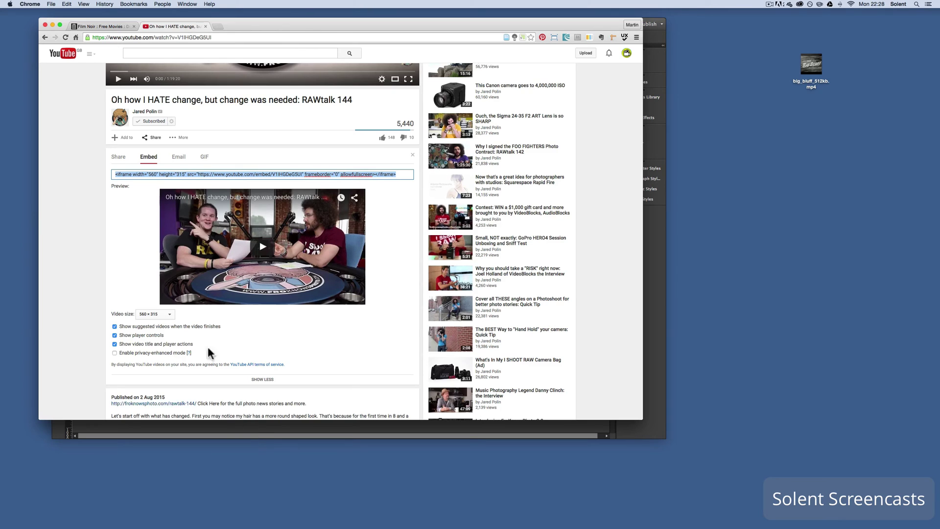
pyautogui.click(92, 26)
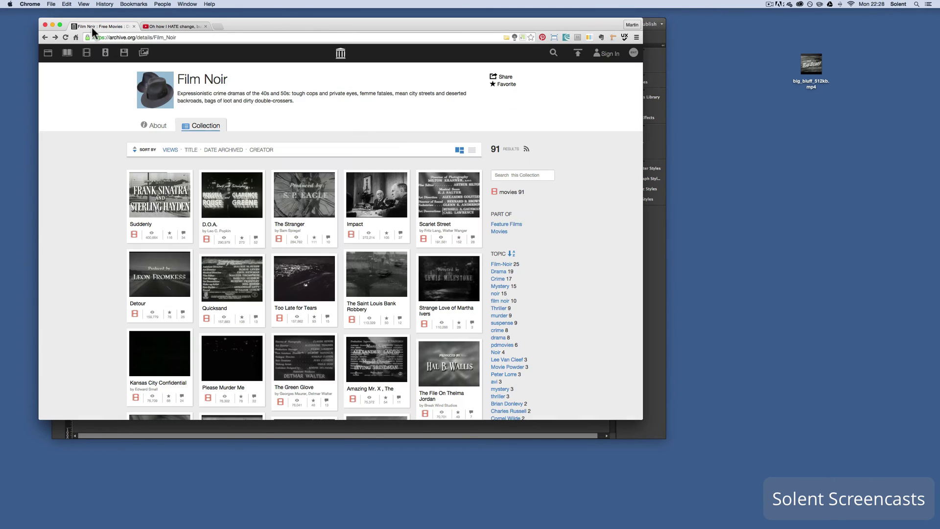
pyautogui.click(383, 209)
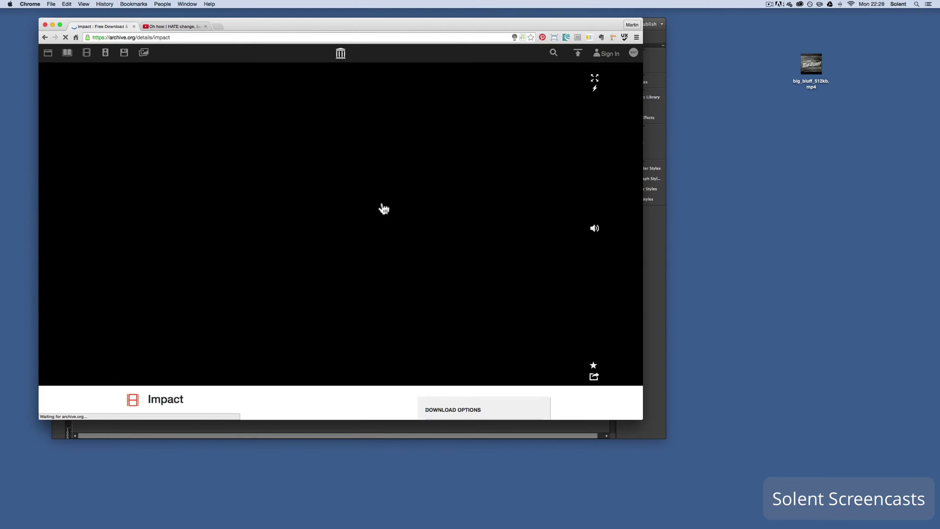
pyautogui.scroll(-5, 483, 236)
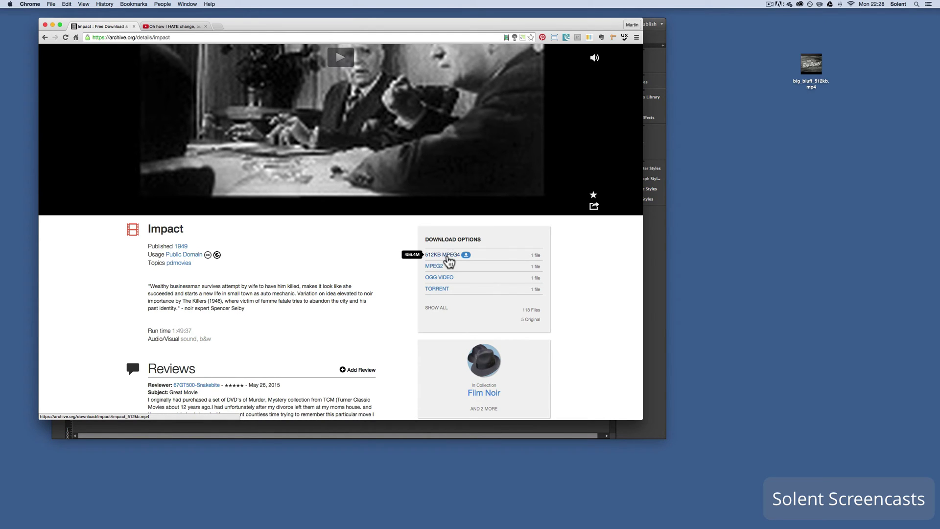
pyautogui.scroll(5, 449, 261)
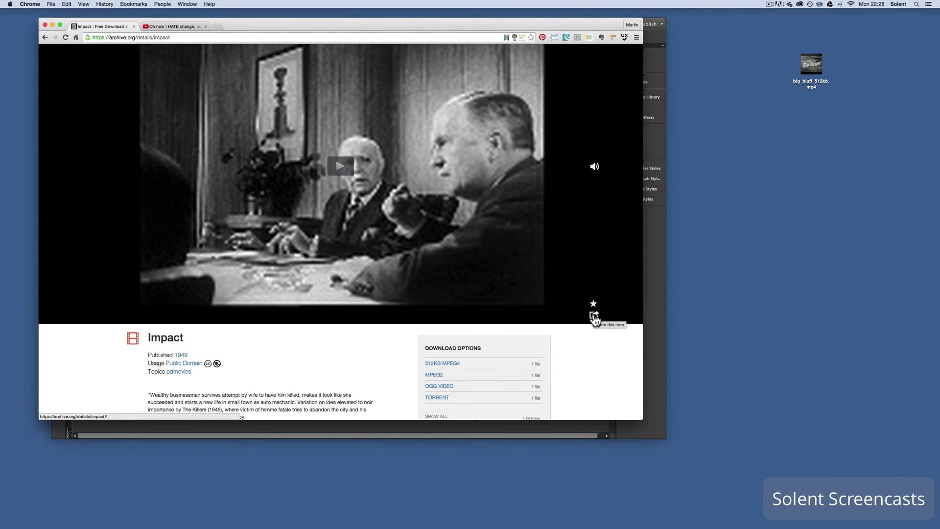
pyautogui.click(594, 316)
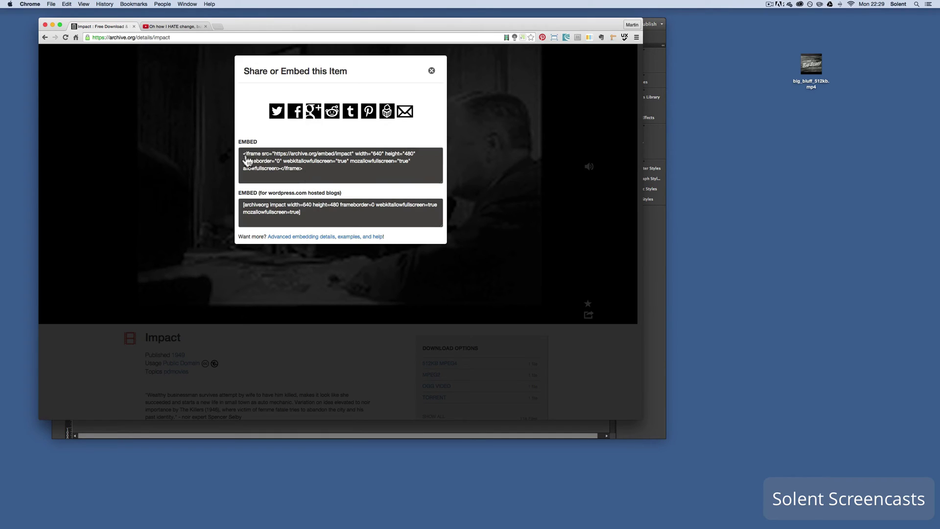
pyautogui.moveTo(243, 153)
pyautogui.mouseDown()
pyautogui.moveTo(313, 161)
pyautogui.moveTo(277, 178)
pyautogui.moveTo(237, 146)
pyautogui.mouseUp()
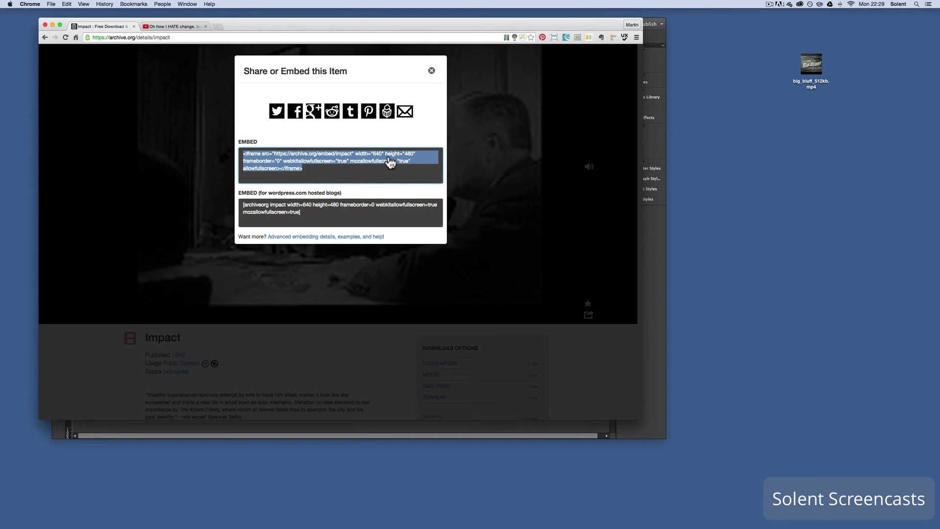
pyautogui.click(190, 435)
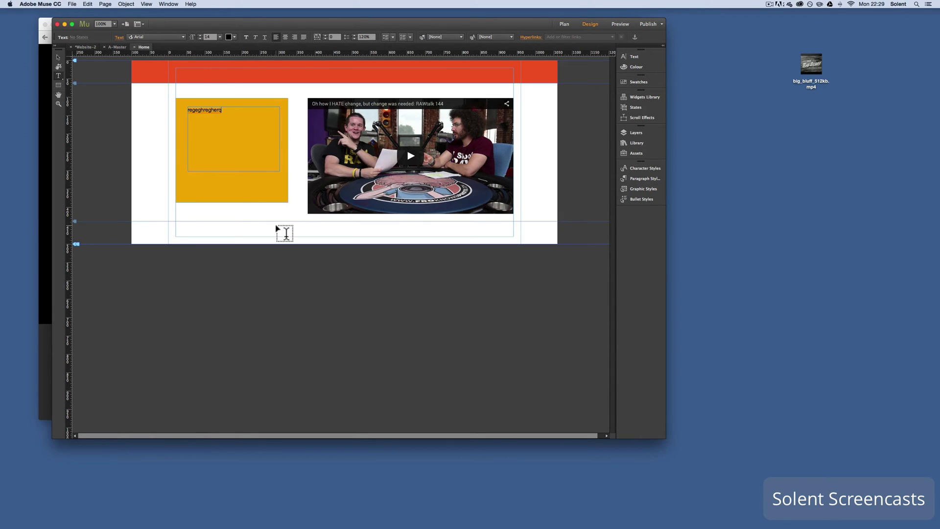
# Paste the Impact embed and drag it below the YouTube video on the right.
pyautogui.moveTo(94, 5)
pyautogui.mouseDown()
pyautogui.moveTo(96, 81)
pyautogui.moveTo(102, 49)
pyautogui.mouseUp()
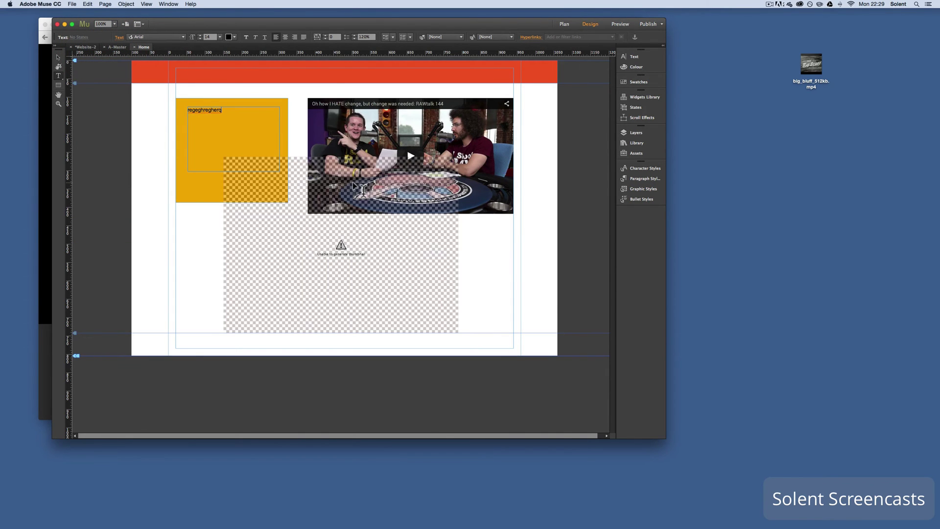
pyautogui.click(58, 56)
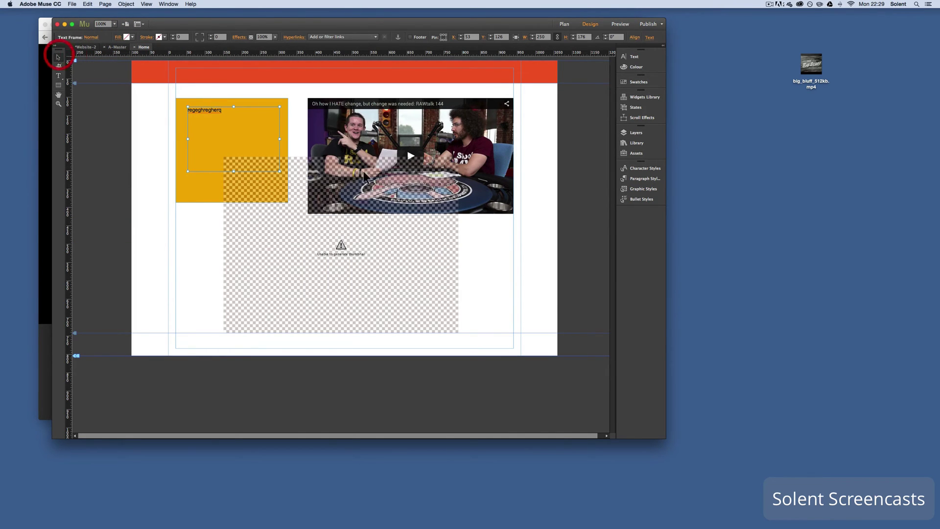
pyautogui.moveTo(404, 261); pyautogui.dragTo(457, 324)
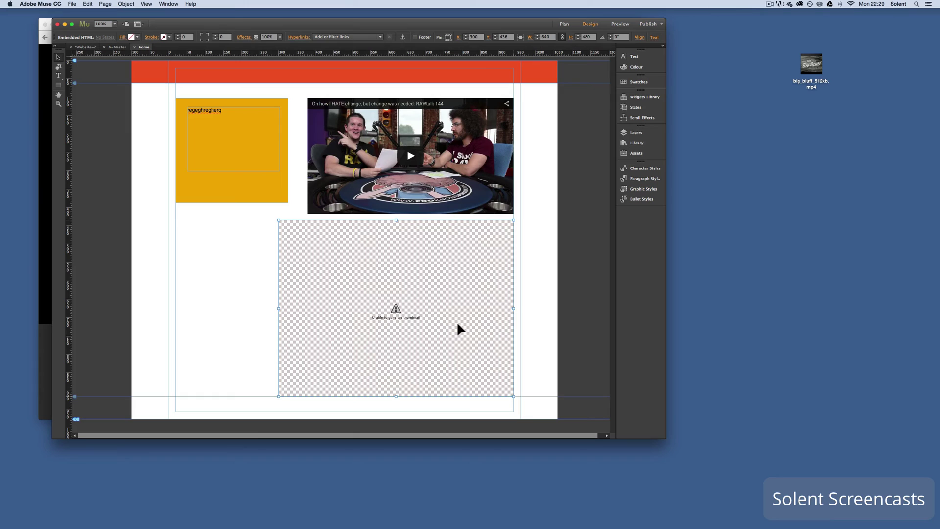
# Save the site as 'VidStuff' inside a new desktop folder named 'MySite'.
pyautogui.press('super+s')
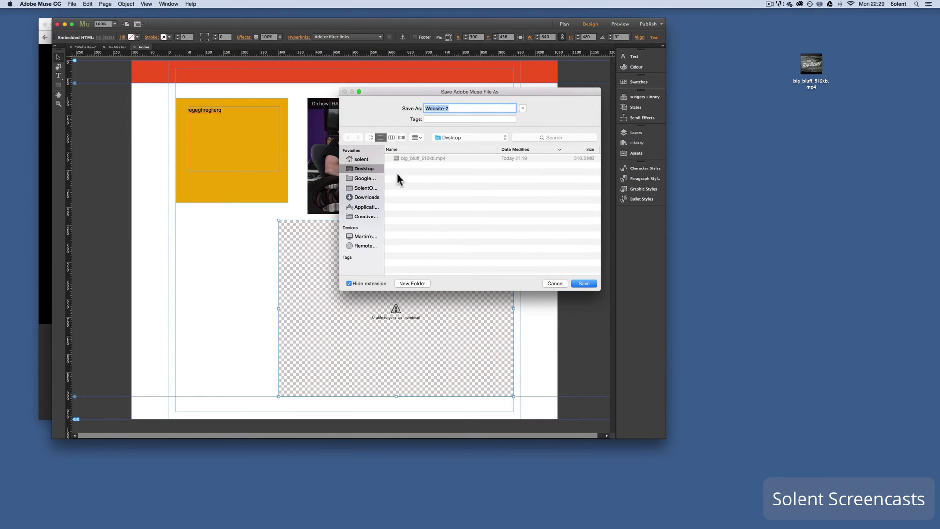
pyautogui.click(409, 283)
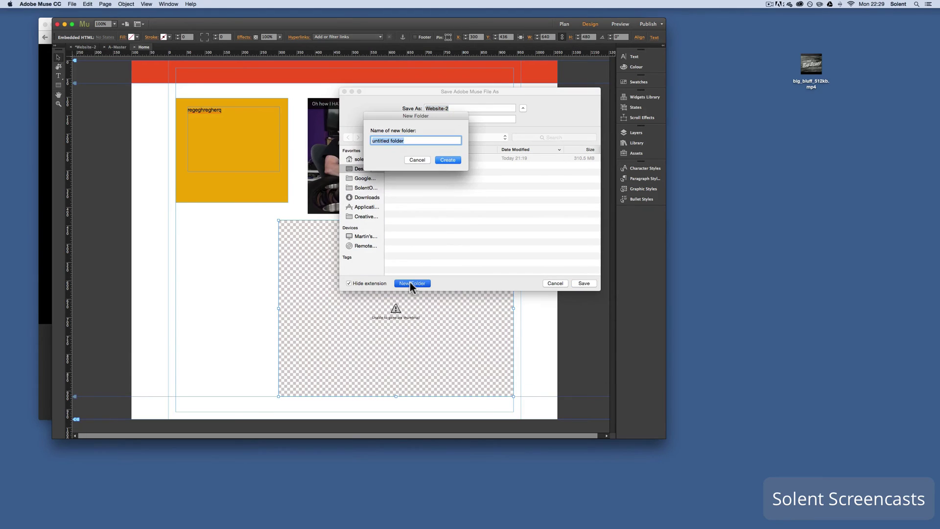
pyautogui.write('MySite')
pyautogui.click(445, 160)
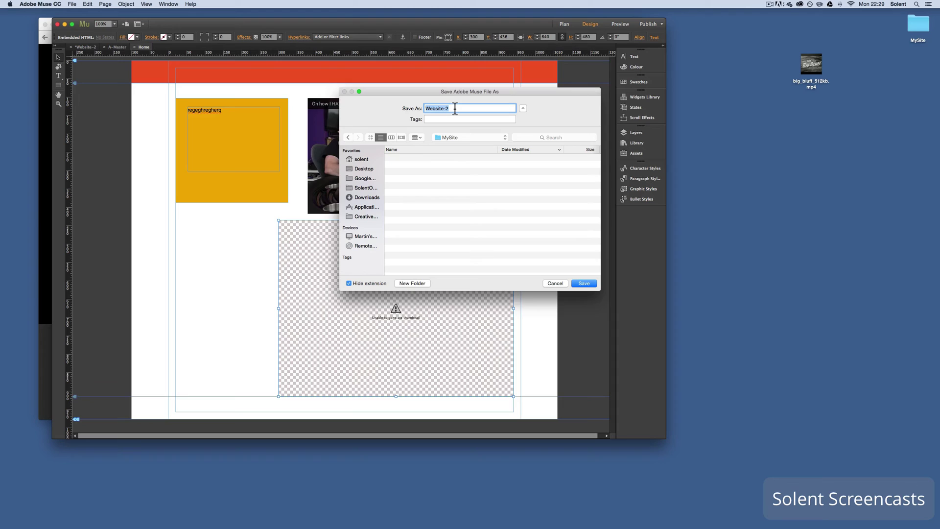
pyautogui.write('VidStuff')
pyautogui.click(582, 283)
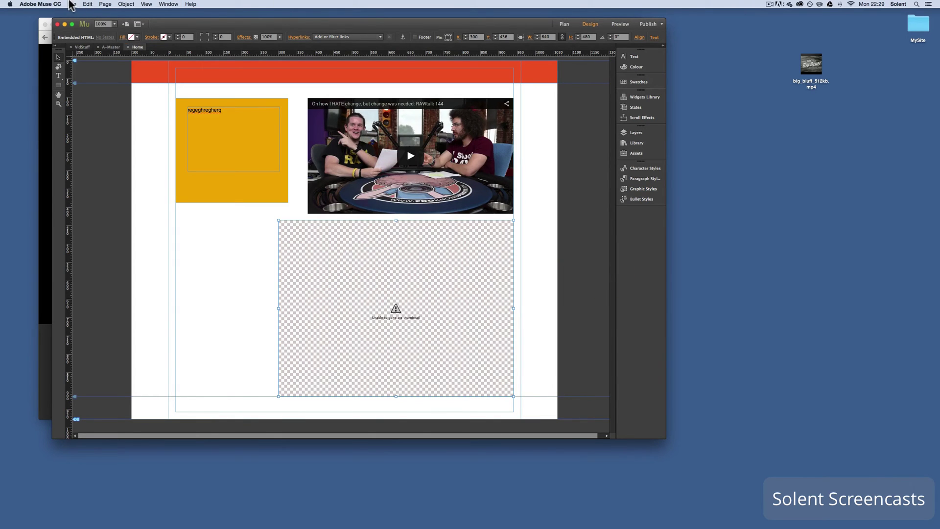
# Preview the page in Chrome, play the archive.org film and pause it at 00:06.
pyautogui.click(71, 5)
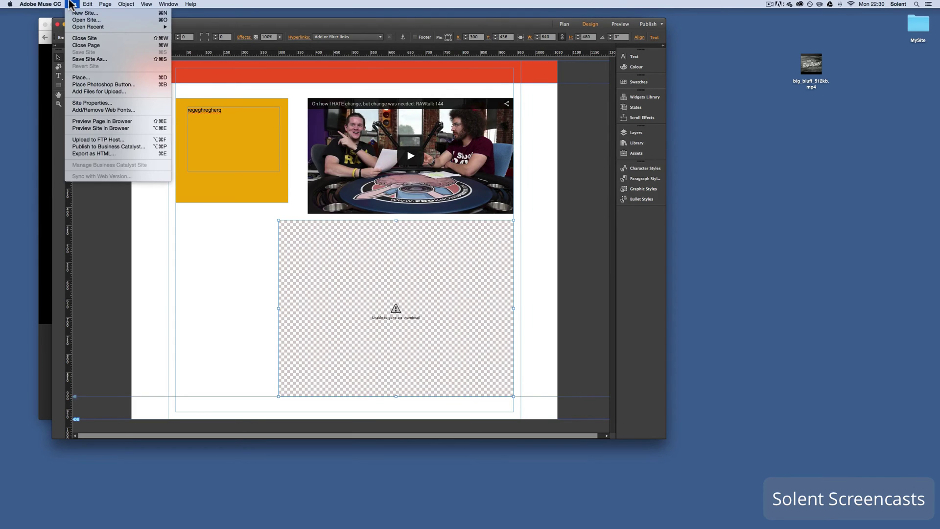
pyautogui.click(114, 122)
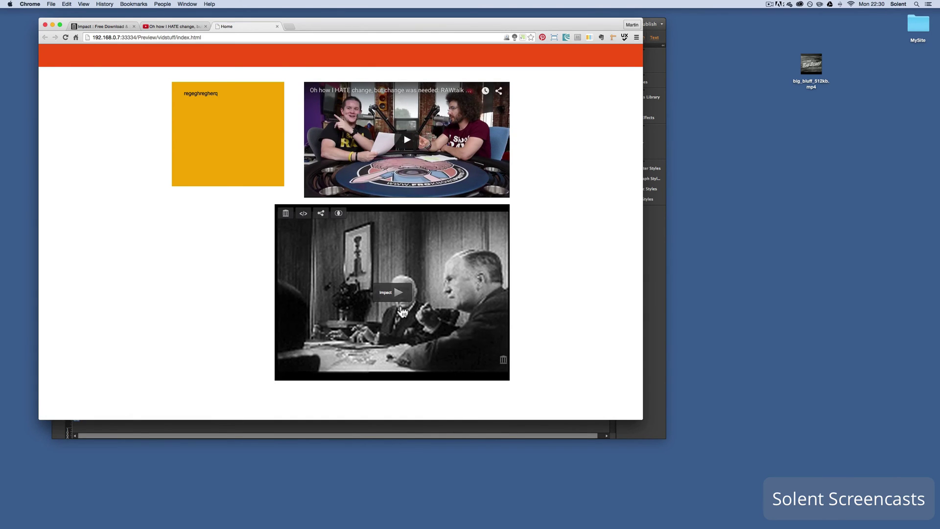
pyautogui.doubleClick(402, 297)
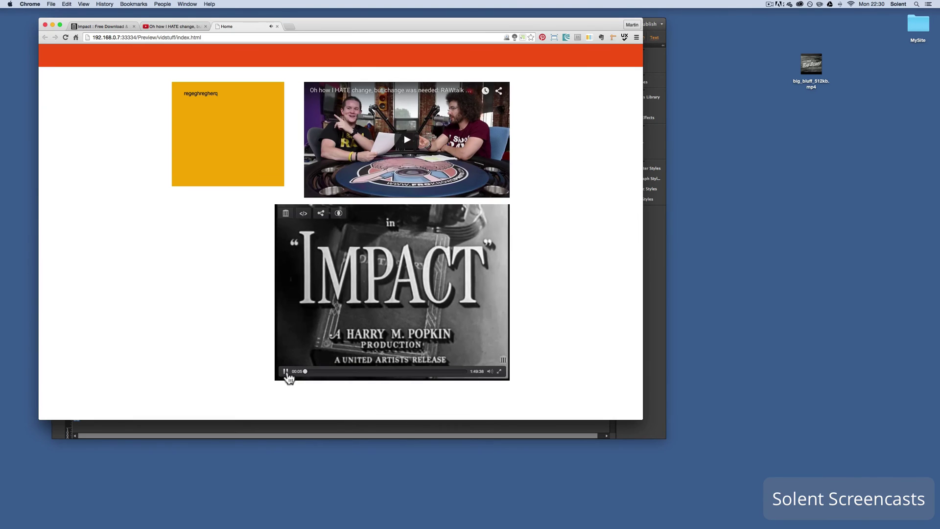
pyautogui.click(284, 372)
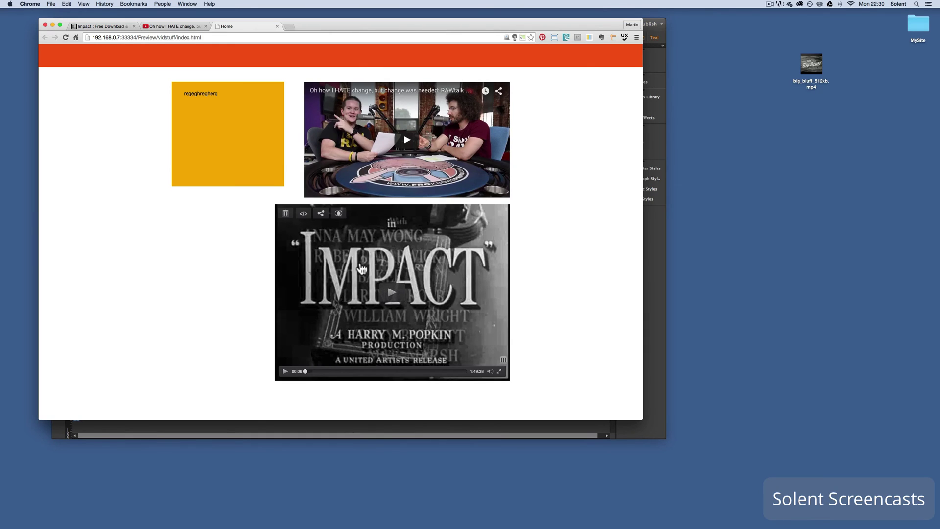
# Open and close the desktop MySite folder, then return to Muse and deselect the video frame.
pyautogui.click(917, 29)
pyautogui.click(917, 28)
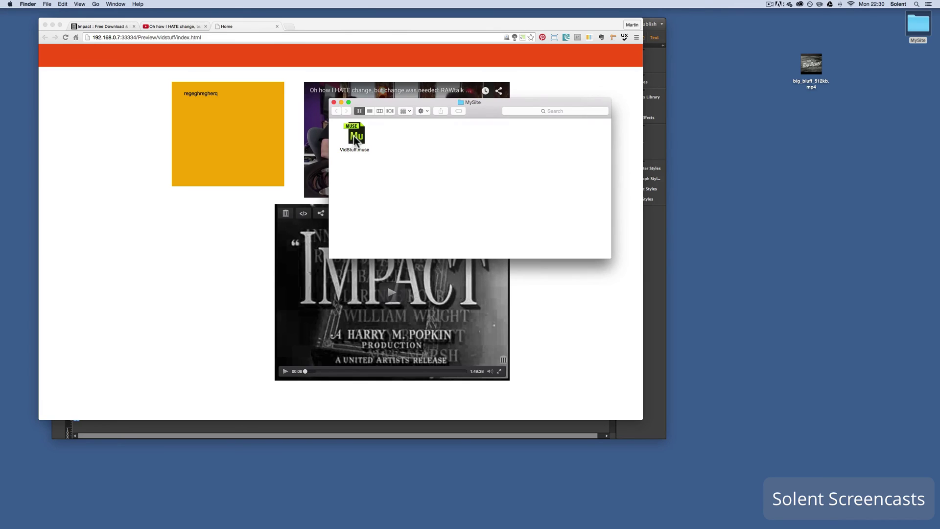
pyautogui.click(334, 102)
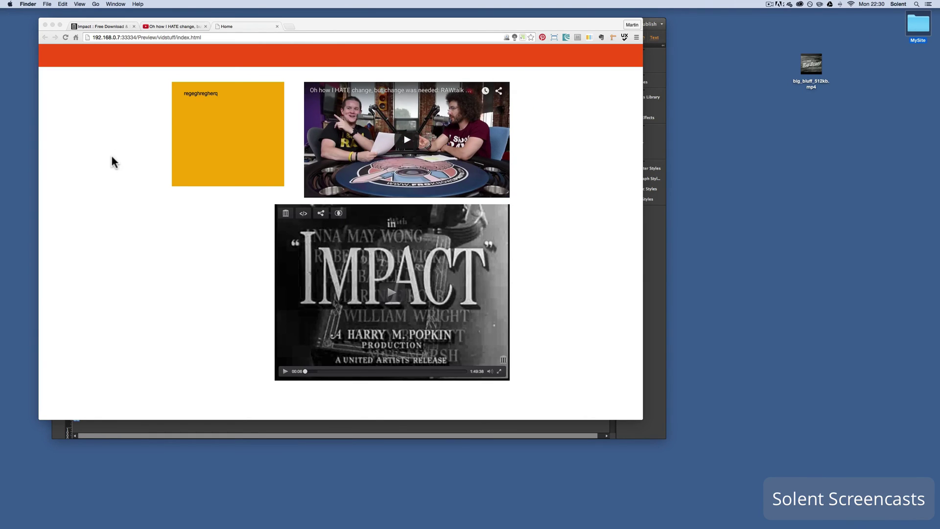
pyautogui.click(152, 431)
pyautogui.click(152, 431)
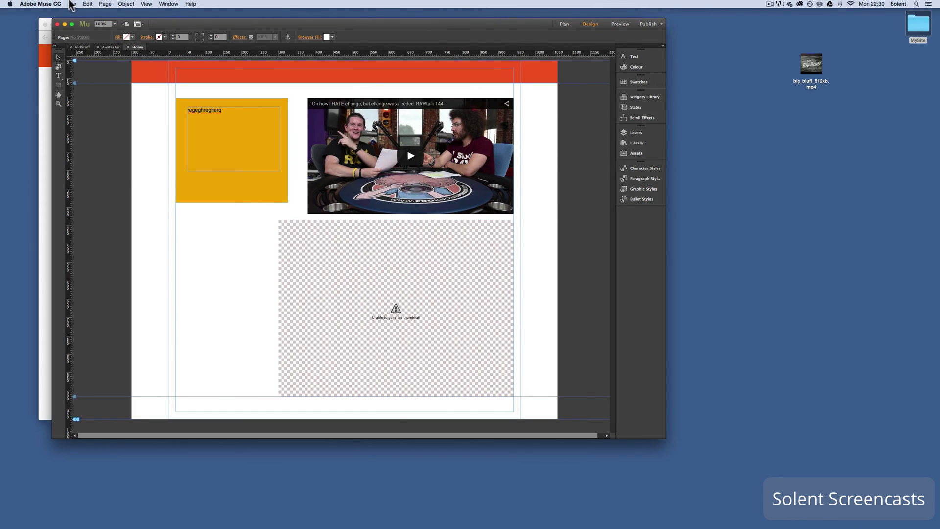
# Export the site as HTML with site URL me.com into the MySite folder.
pyautogui.click(71, 4)
pyautogui.click(90, 129)
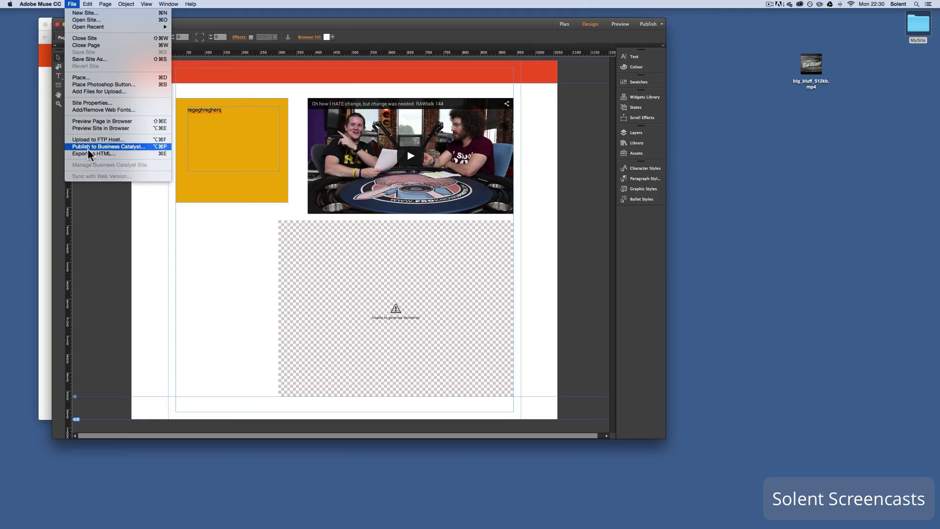
pyautogui.click(91, 153)
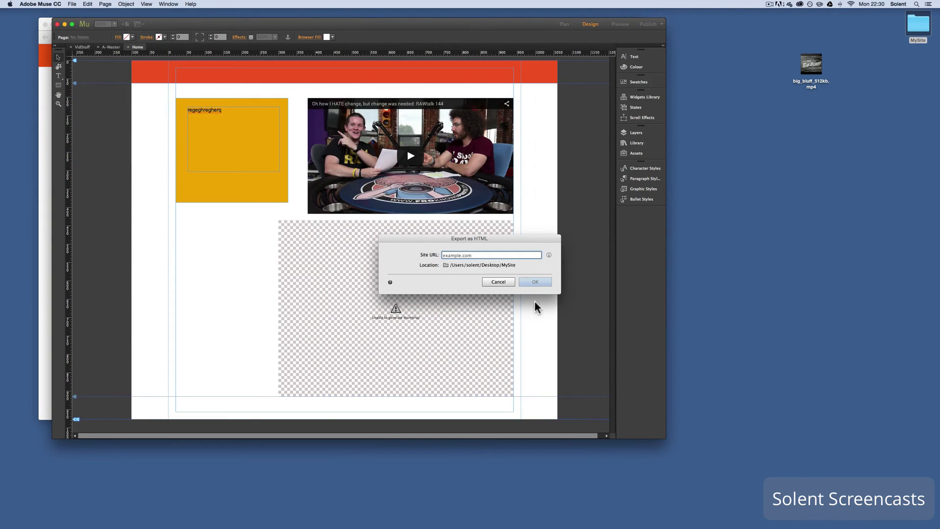
pyautogui.write('me.com')
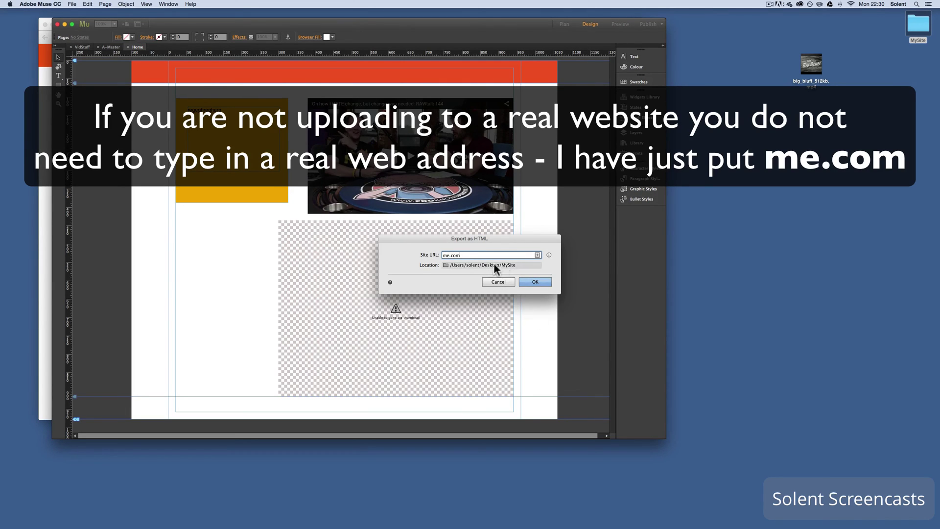
pyautogui.click(443, 264)
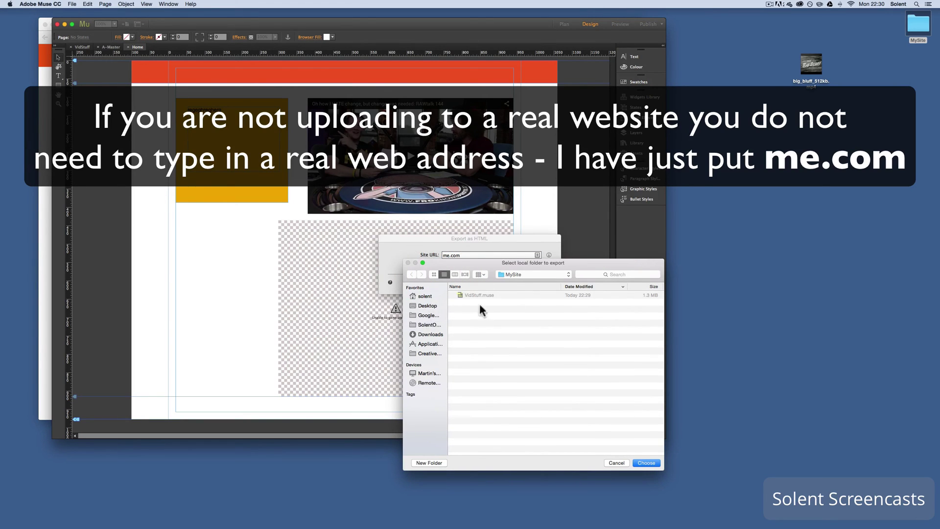
pyautogui.click(641, 464)
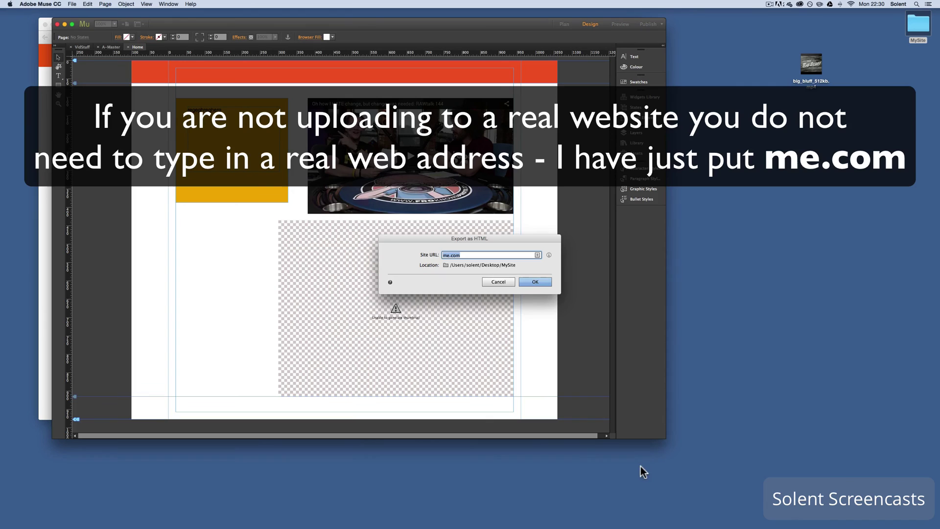
pyautogui.click(536, 279)
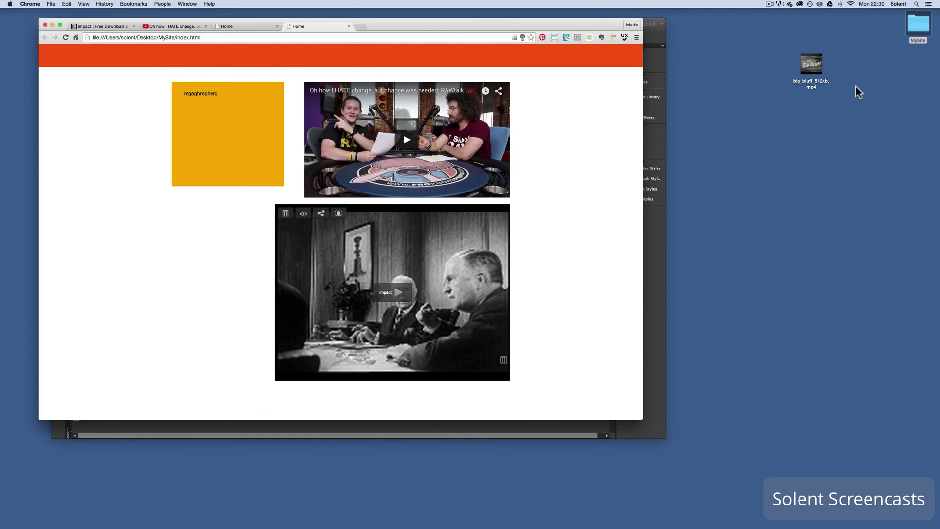
# Open the MySite folder, move its window aside, and look inside the css subfolder.
pyautogui.doubleClick(909, 32)
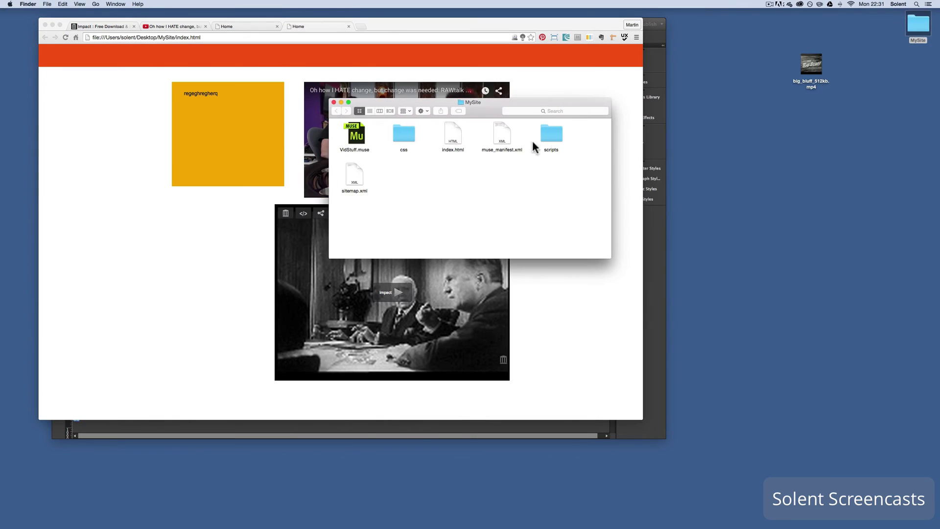
pyautogui.moveTo(514, 112); pyautogui.dragTo(755, 195)
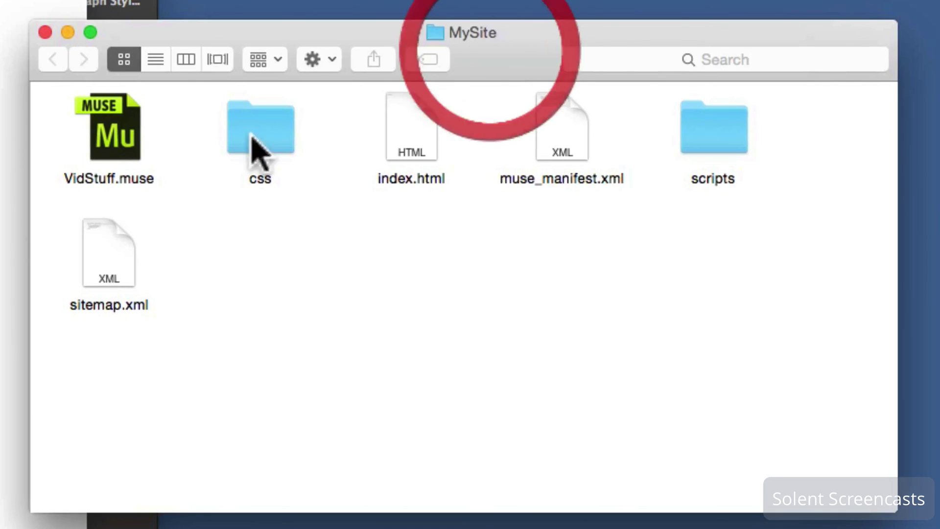
pyautogui.doubleClick(141, 136)
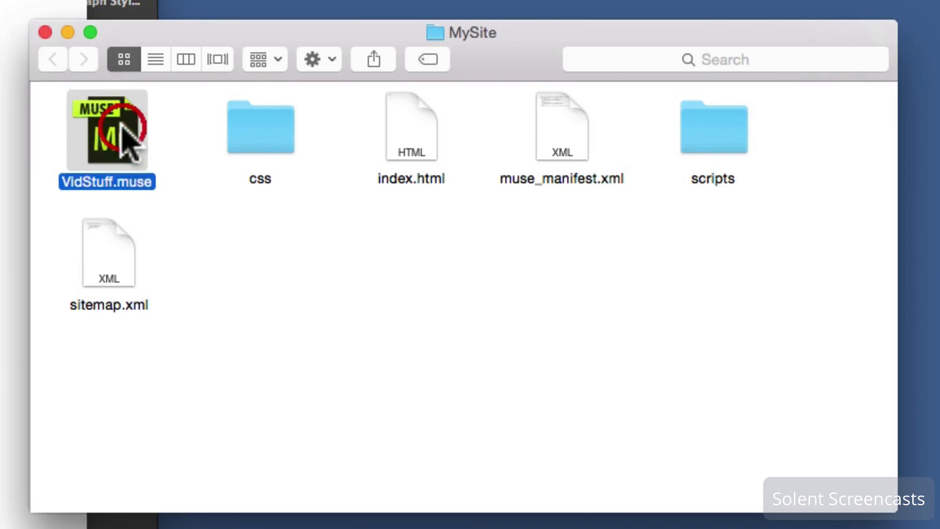
pyautogui.doubleClick(117, 284)
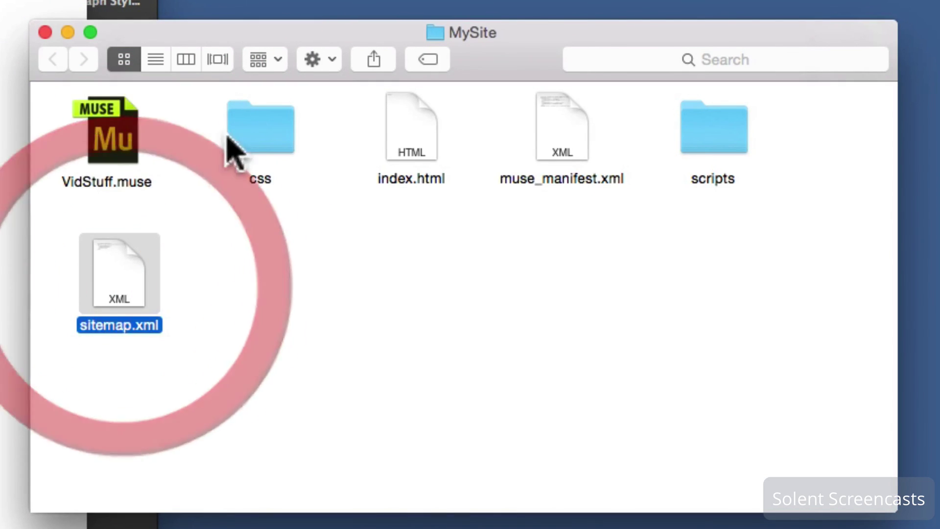
pyautogui.doubleClick(271, 144)
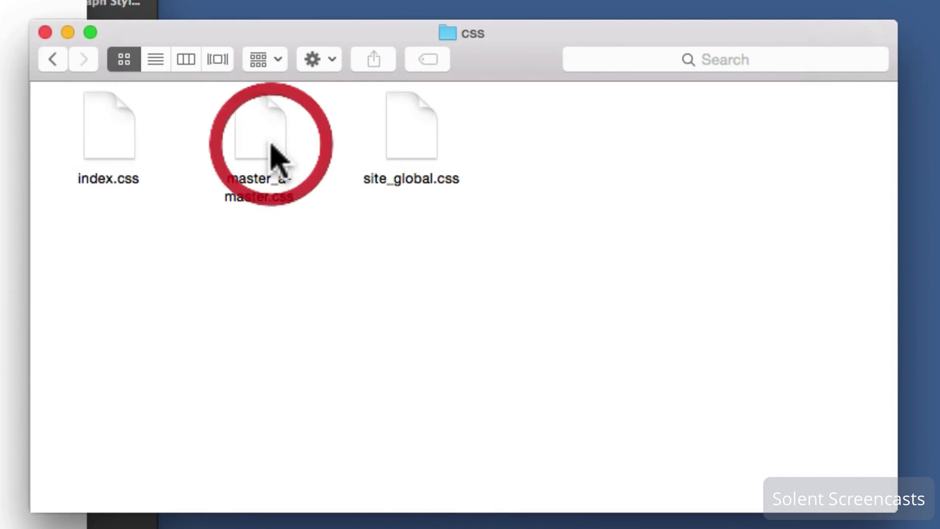
pyautogui.click(53, 59)
# Check index.html and muse_manifest.xml, then look inside the scripts subfolder.
pyautogui.doubleClick(422, 131)
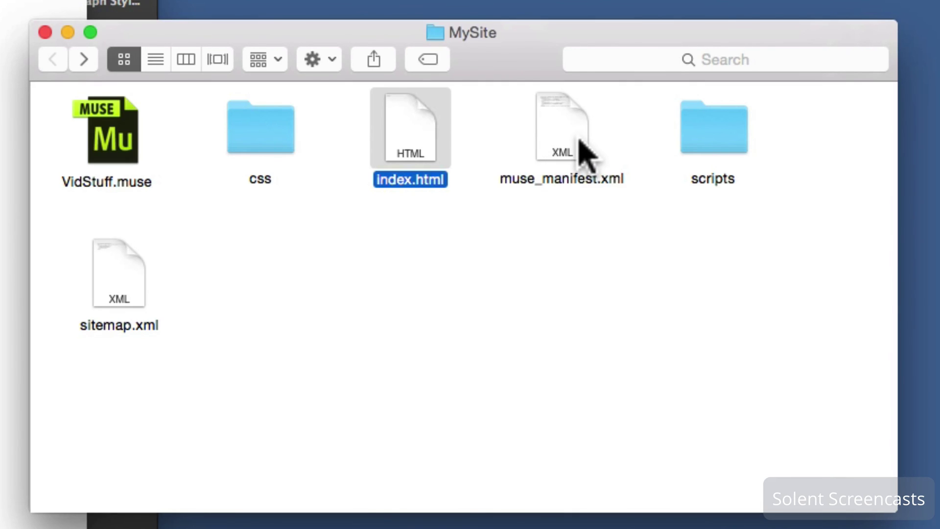
pyautogui.click(583, 147)
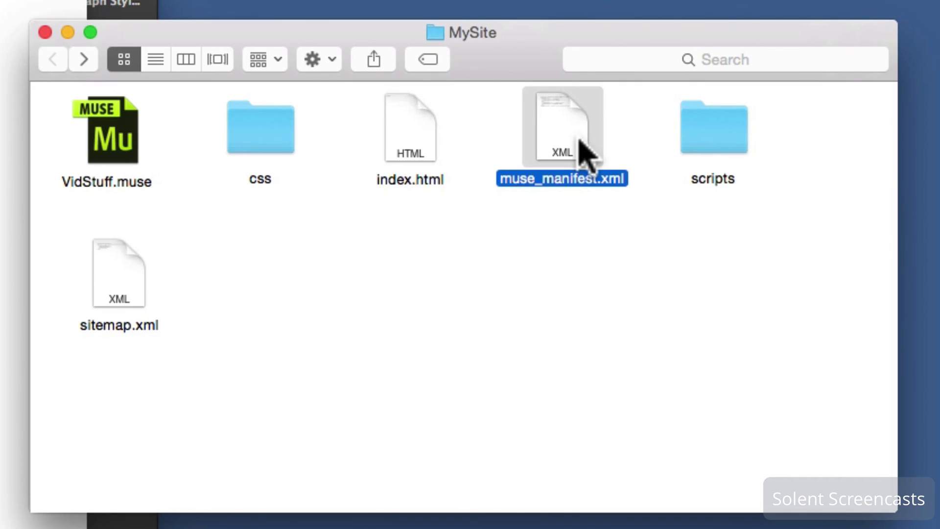
pyautogui.doubleClick(722, 144)
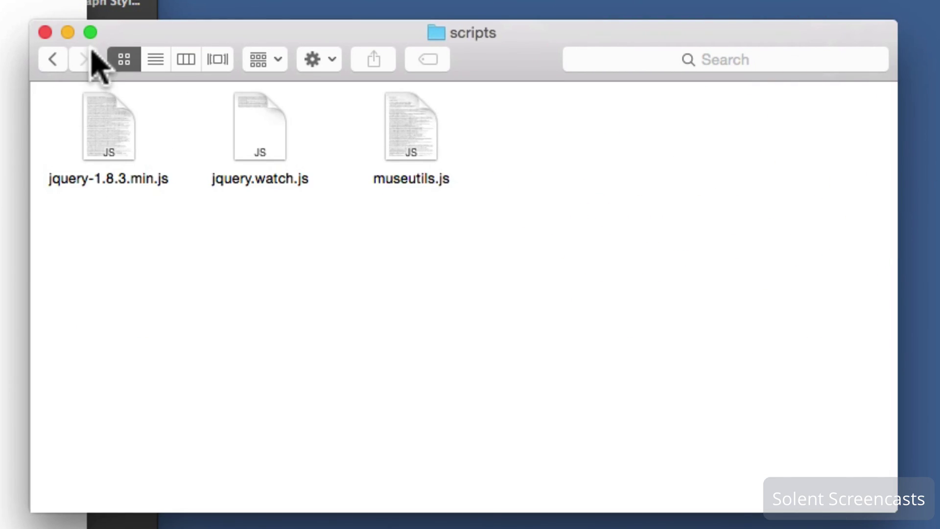
pyautogui.click(52, 60)
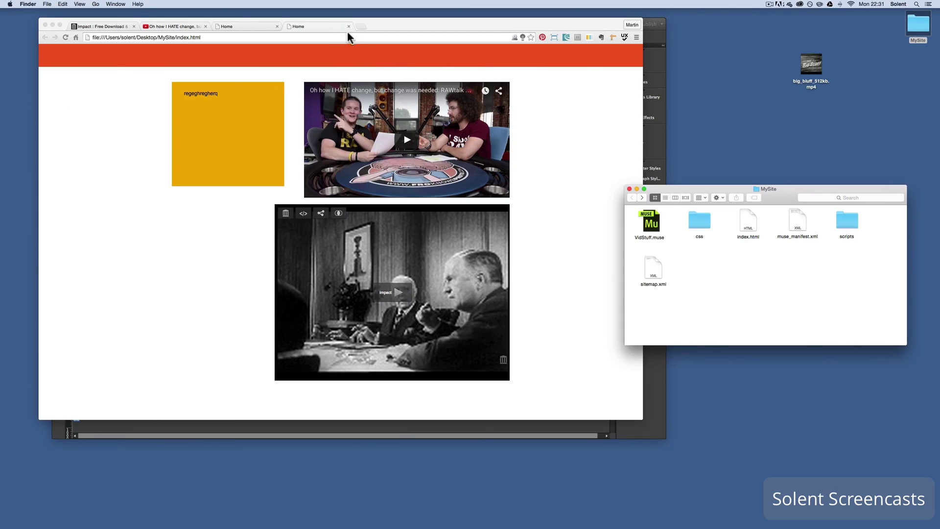
# Close the two extra Home tabs and open the exported index.html in Chrome.
pyautogui.click(348, 28)
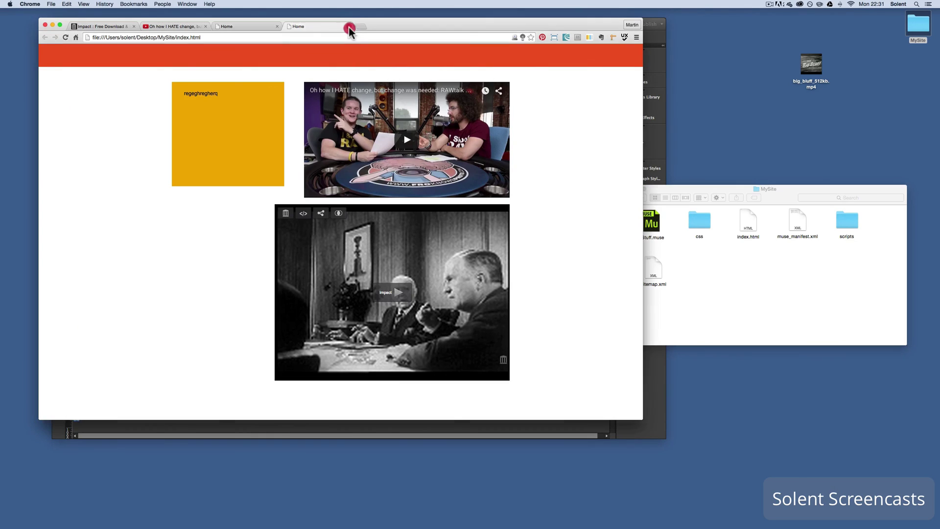
pyautogui.click(348, 26)
pyautogui.click(278, 26)
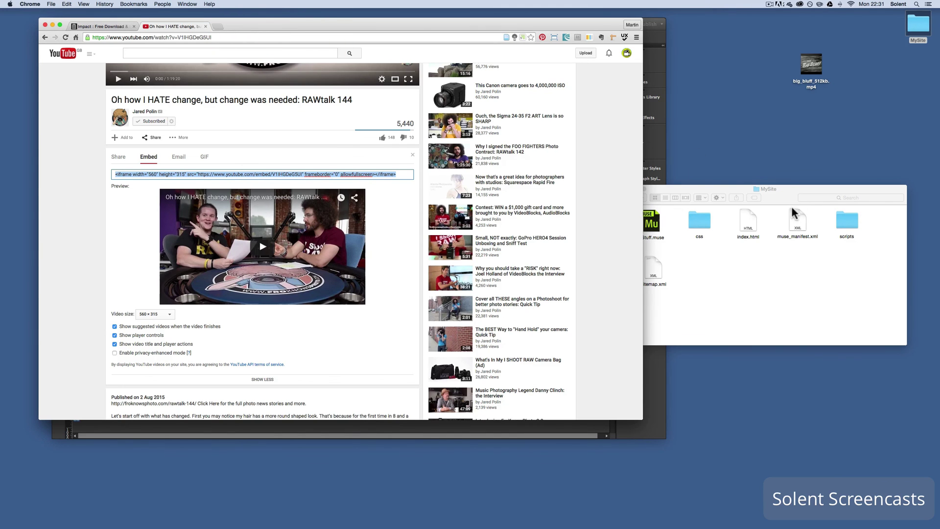
pyautogui.moveTo(793, 213); pyautogui.dragTo(800, 270)
pyautogui.click(686, 286)
pyautogui.moveTo(748, 221); pyautogui.dragTo(413, 69)
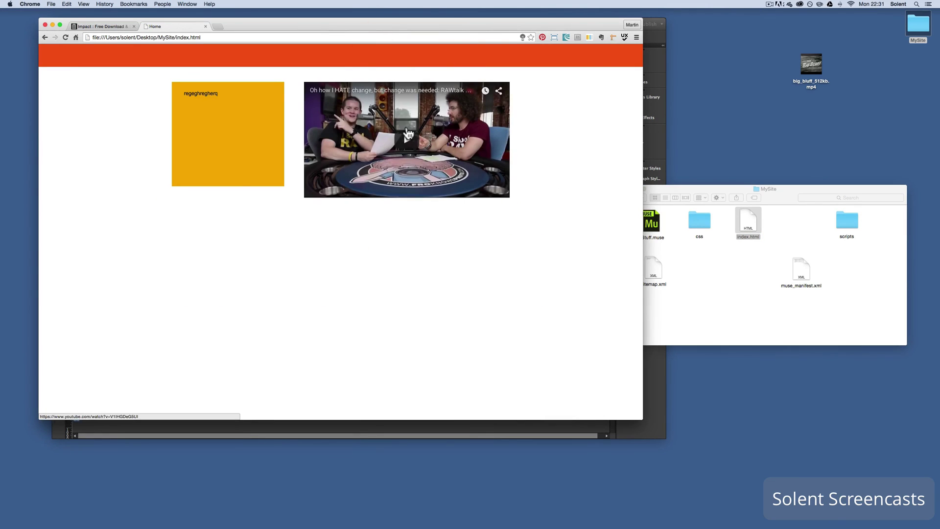